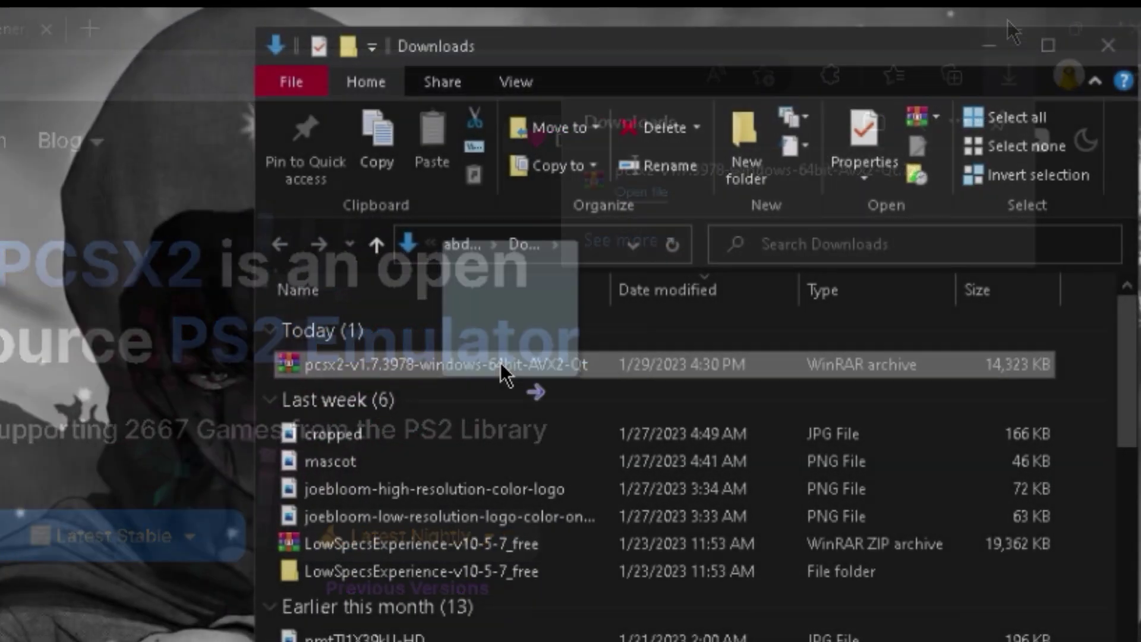
# Step: Move the downloaded pcsx2-v1.7.3978-windows-64bit-AVX2-Qt archive to the desktop and extract it with 7-Zip into a folder of the same name
pyautogui.moveTo(502, 374); pyautogui.dragTo(550, 336)
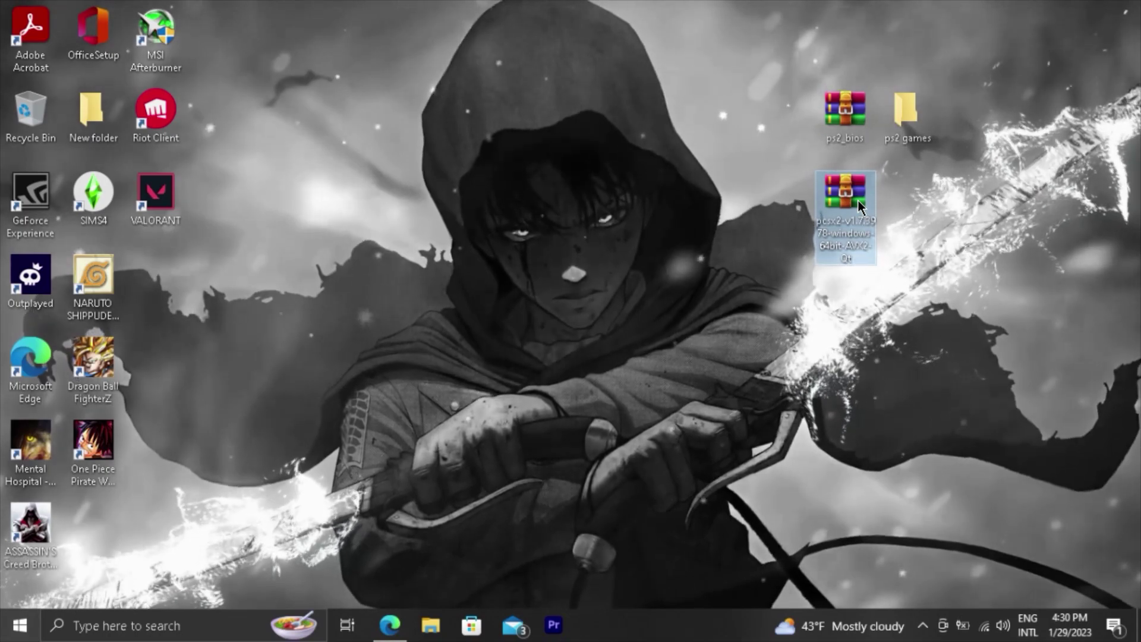
pyautogui.rightClick(858, 202)
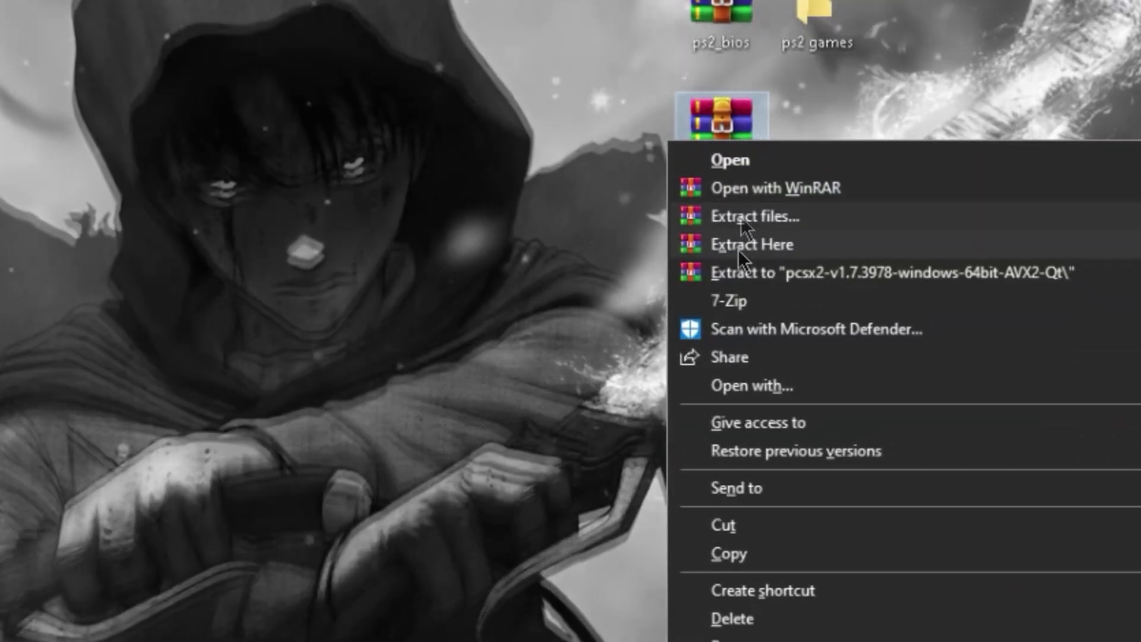
pyautogui.moveTo(750, 303)
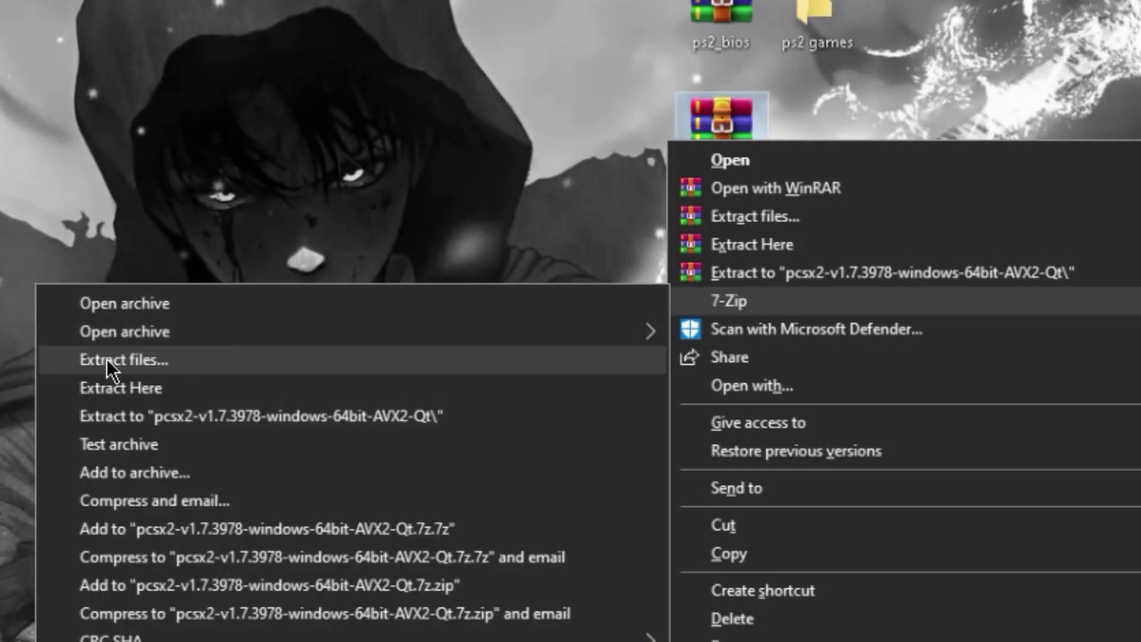
pyautogui.click(139, 359)
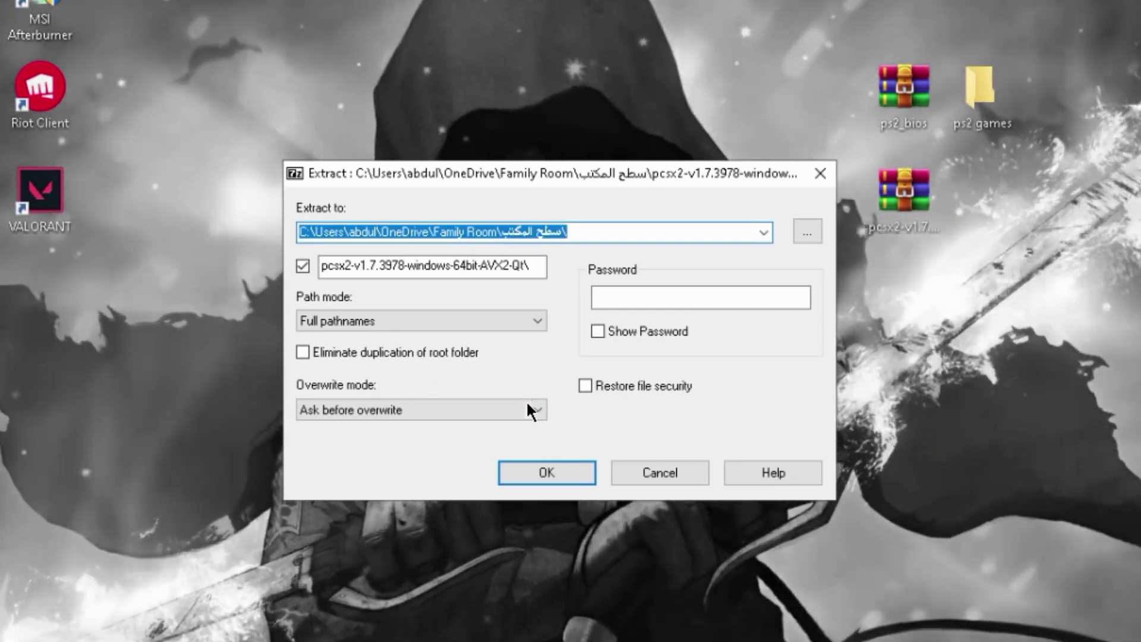
pyautogui.click(529, 469)
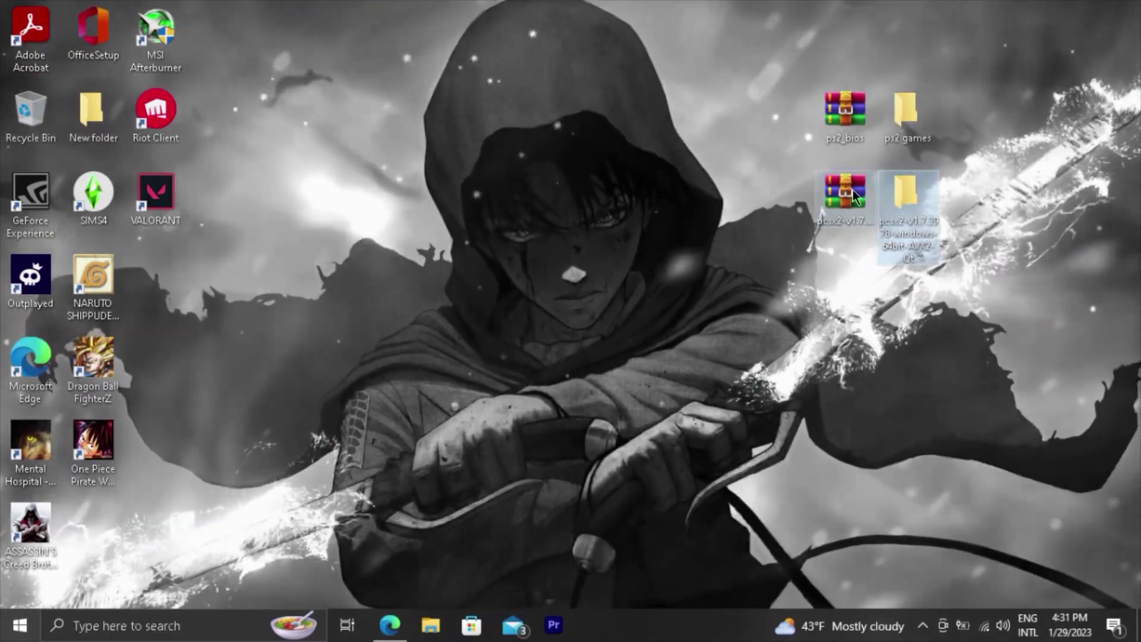
# Step: Delete the PCSX2 archive from the desktop and open the extracted pcsx2-v1.7.3978-windows-64bit-AVX2-Qt folder
pyautogui.click(853, 191)
pyautogui.moveTo(831, 206); pyautogui.dragTo(90, 110)
pyautogui.click(901, 187)
pyautogui.doubleClick(901, 187)
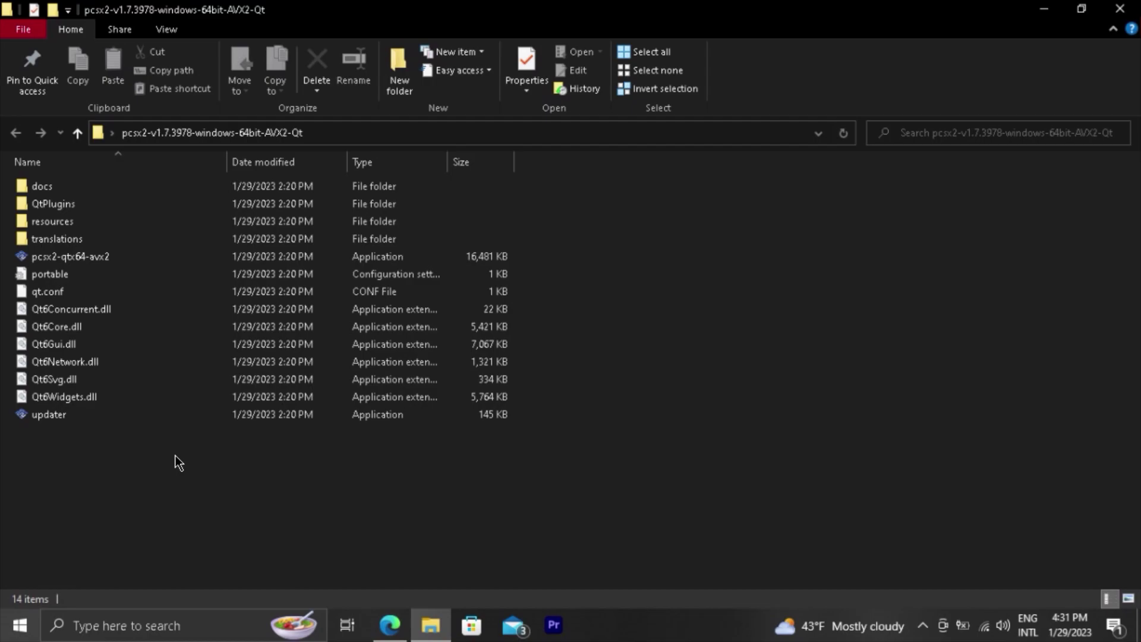
# Step: Create a new folder named Bios inside the extracted PCSX2 folder and open it
pyautogui.rightClick(176, 462)
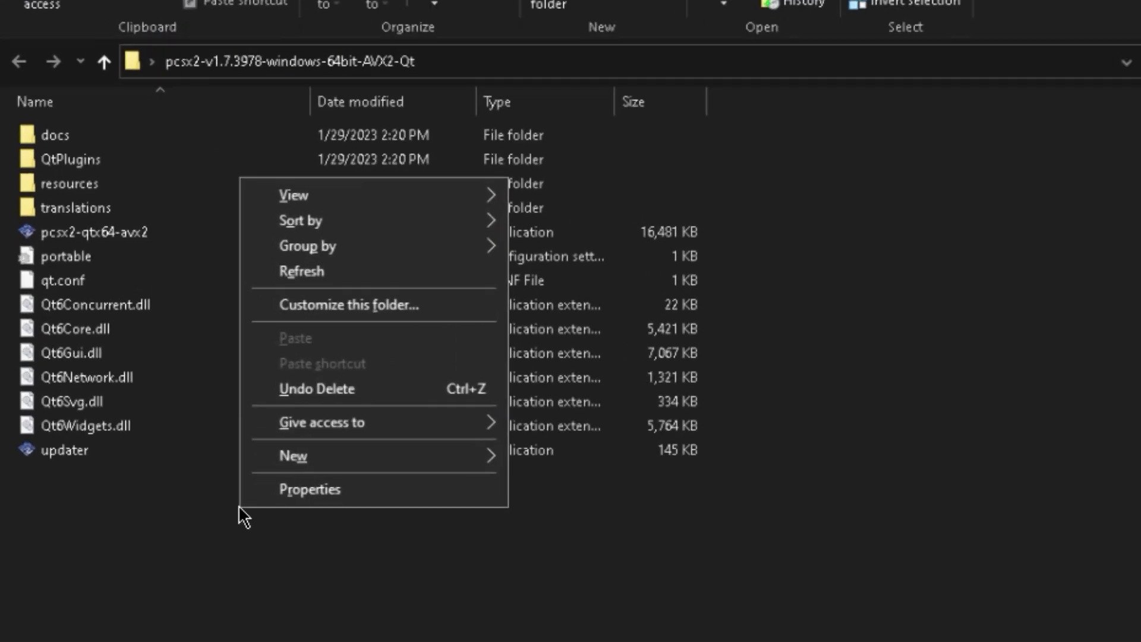
pyautogui.moveTo(231, 420)
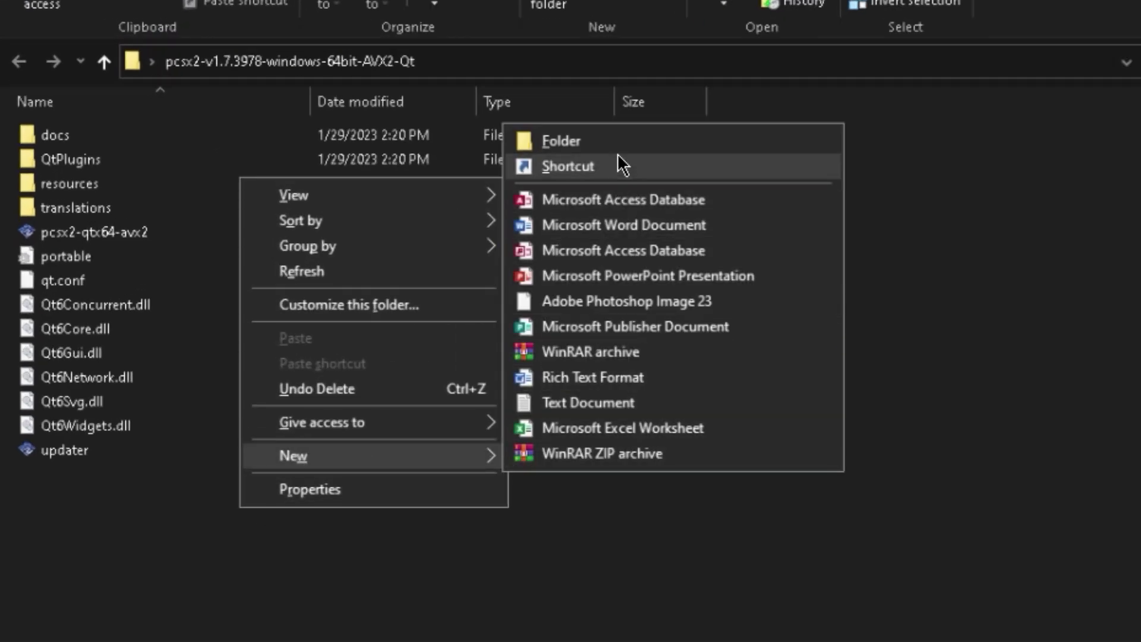
pyautogui.click(594, 143)
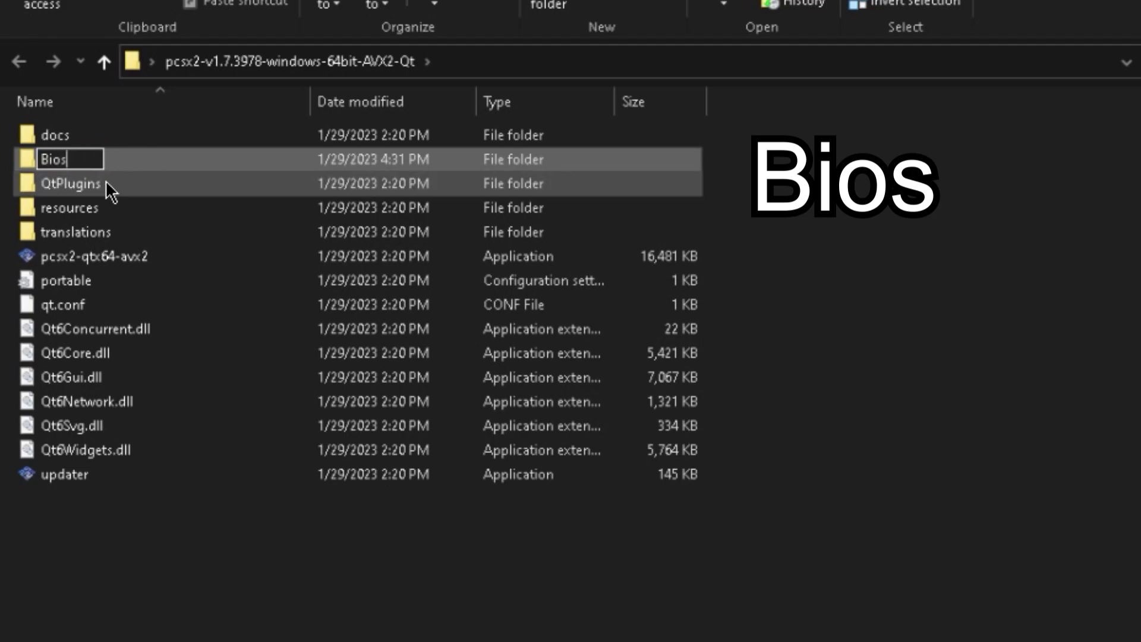
pyautogui.click(131, 159)
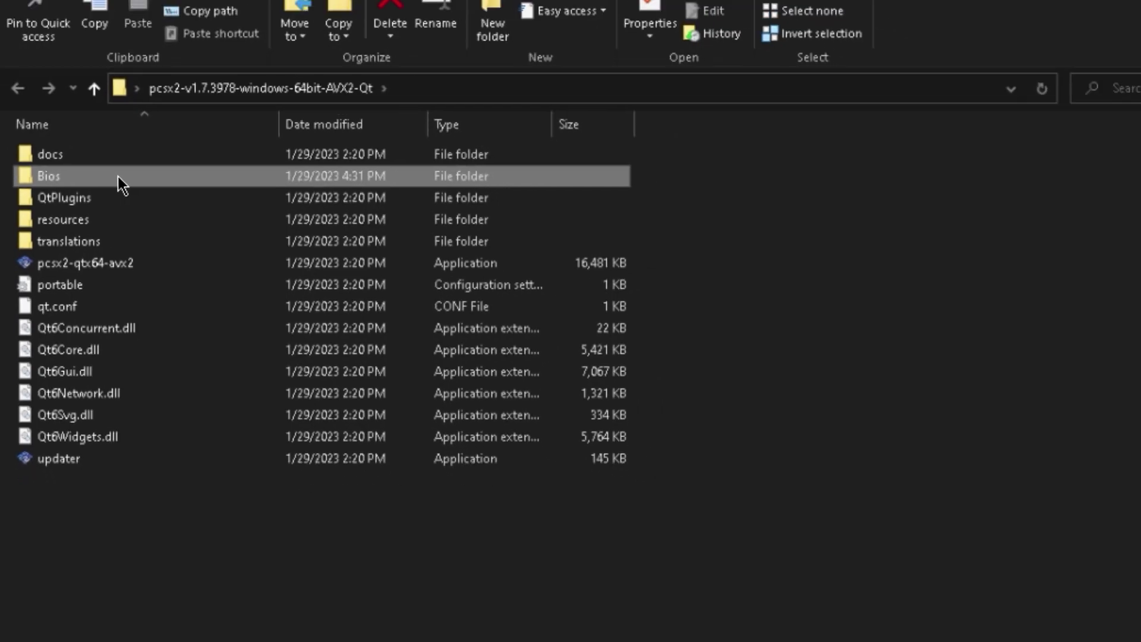
pyautogui.doubleClick(130, 159)
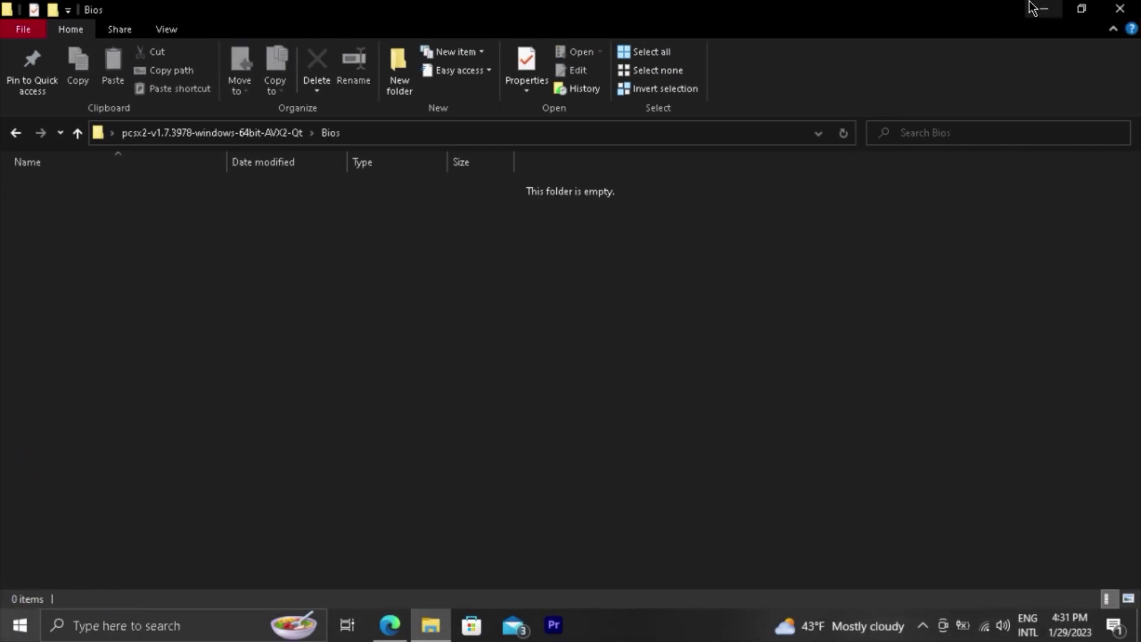
# Step: Switch to the Emulation General Wiki's Emulator files page in the browser and view the PlayStation 2 section with the BIOS files
pyautogui.click(1044, 8)
pyautogui.click(838, 113)
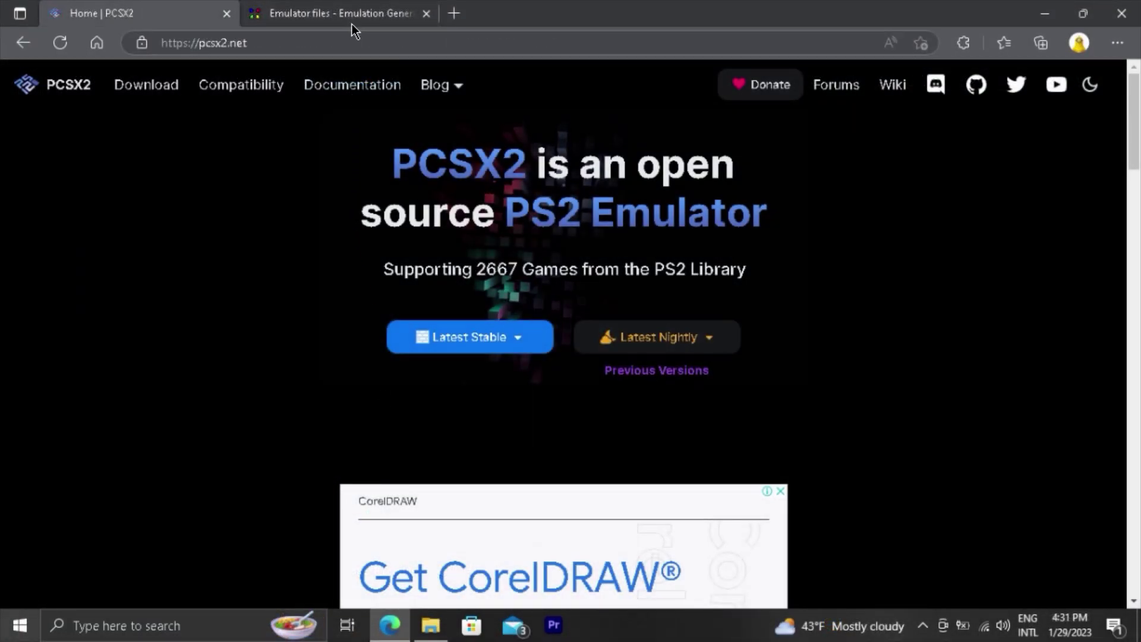
pyautogui.click(356, 17)
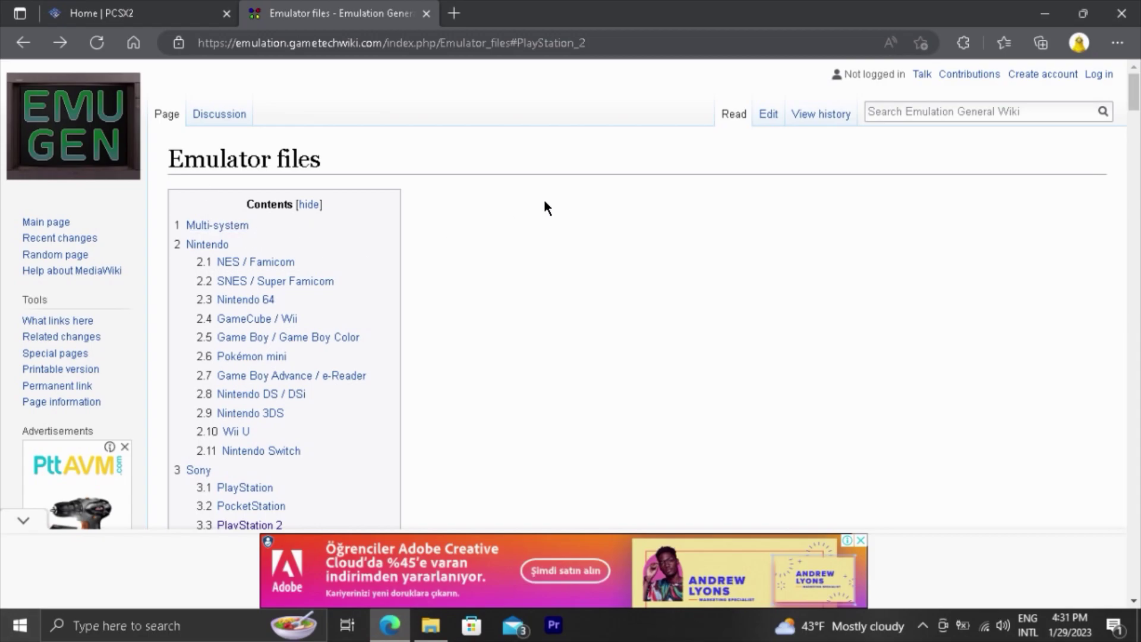
pyautogui.scroll(-1, 443, 303)
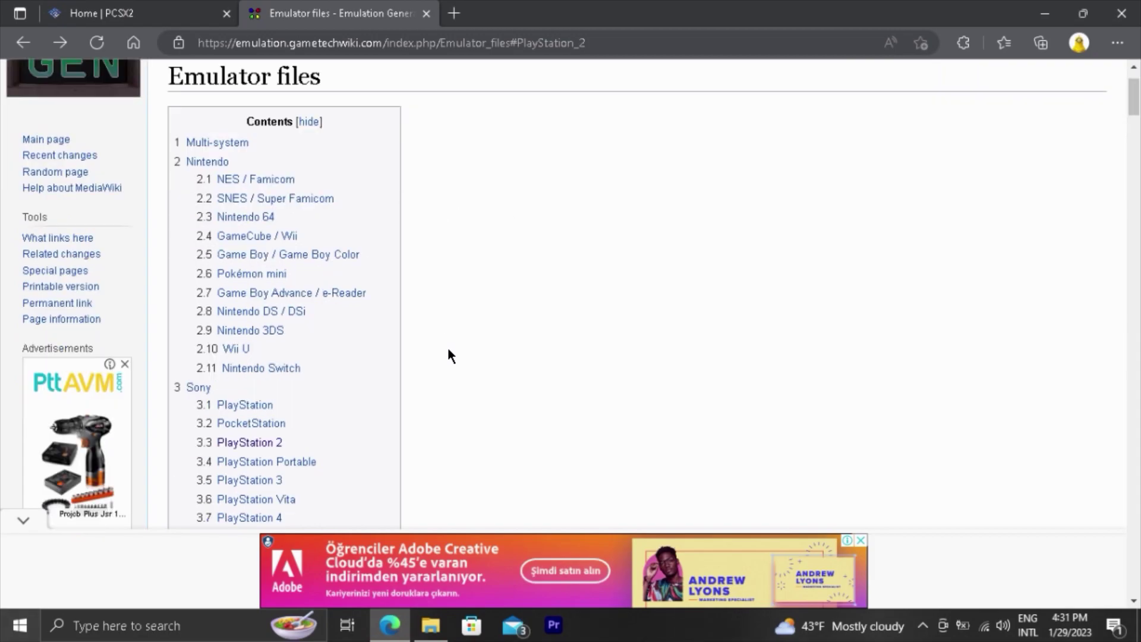
pyautogui.click(249, 442)
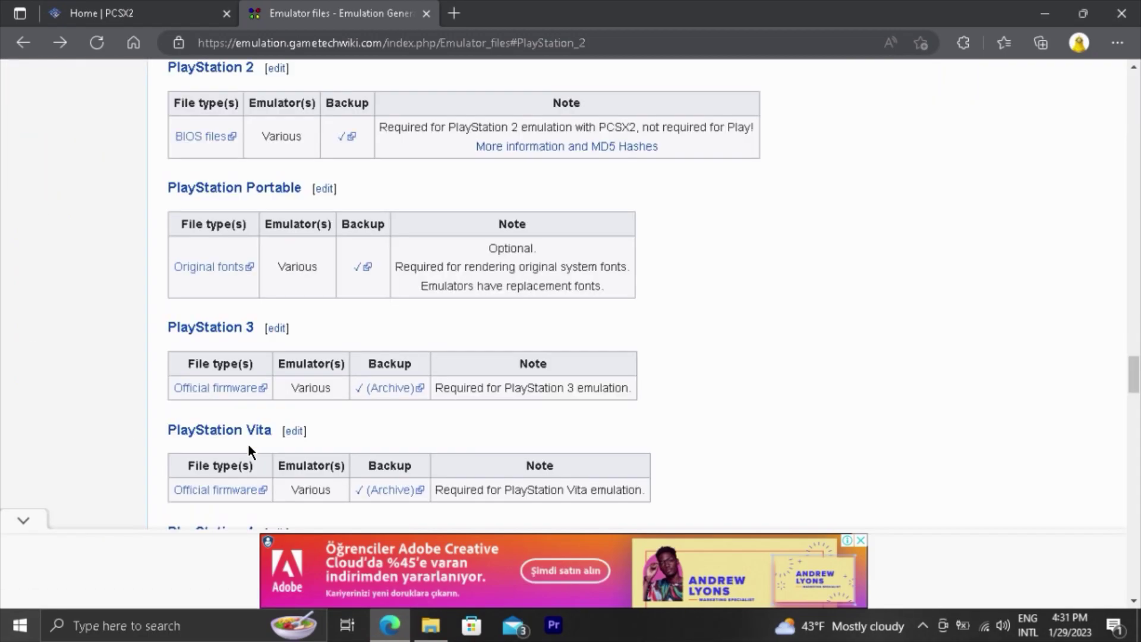
# Step: Return to the desktop and extract the ps2_bios archive with 7-Zip into a ps2_bios folder
pyautogui.press('super+d')
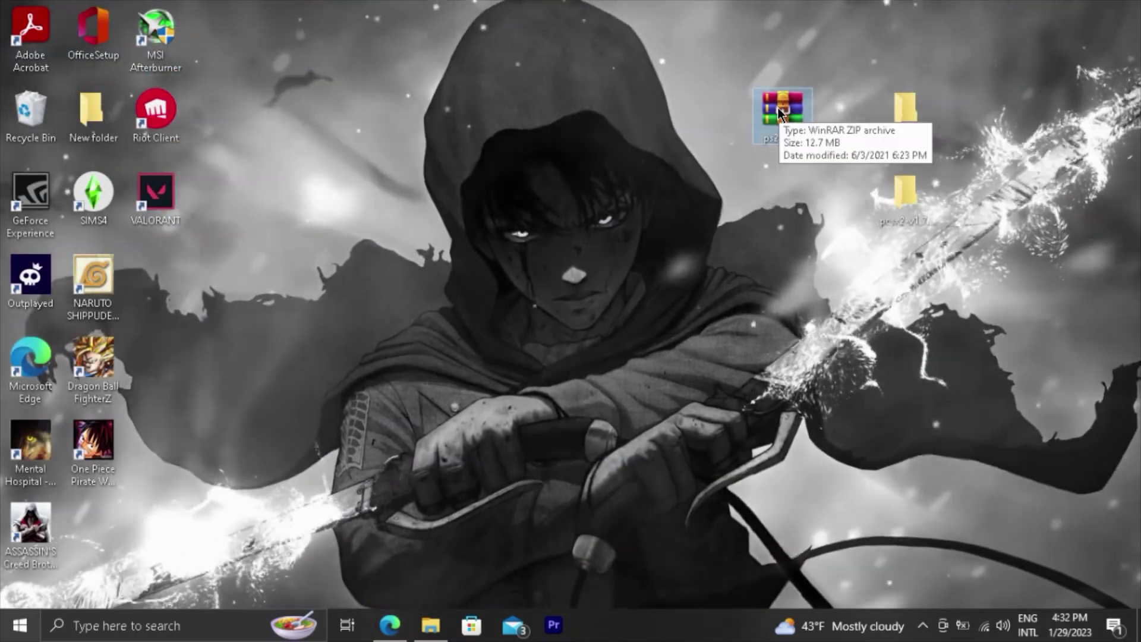
pyautogui.rightClick(778, 112)
pyautogui.moveTo(790, 212)
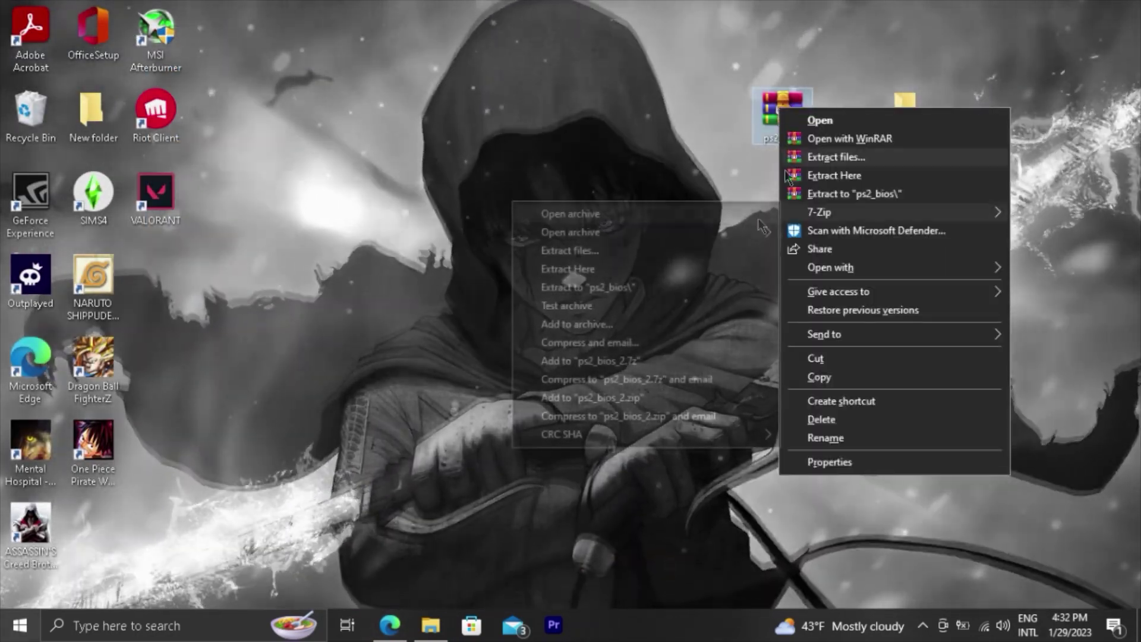
pyautogui.click(604, 248)
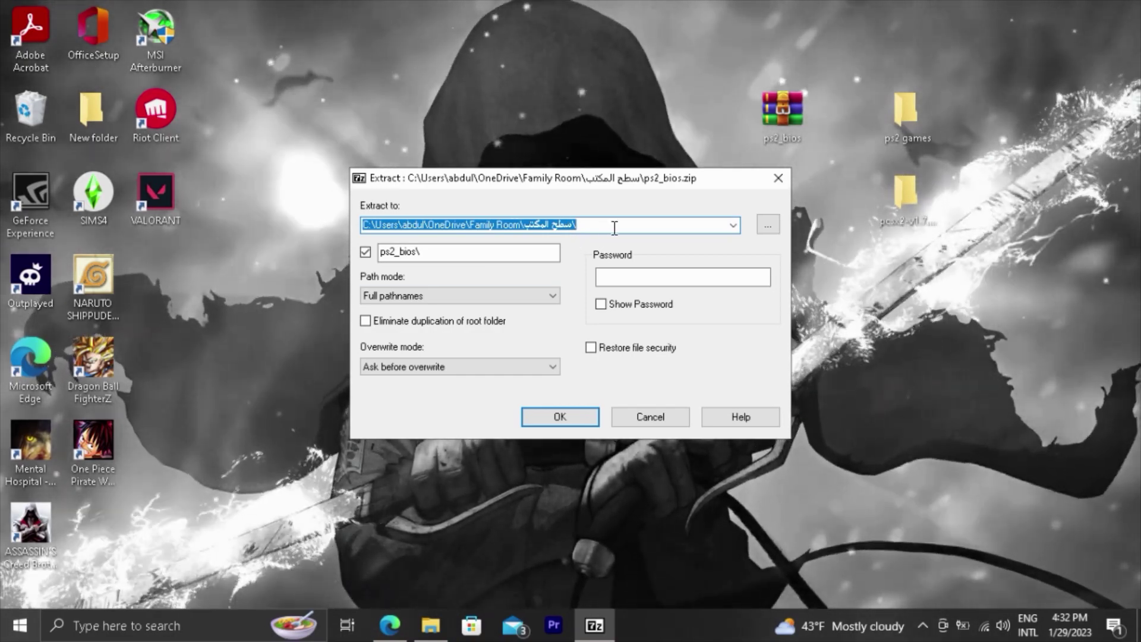
pyautogui.click(560, 411)
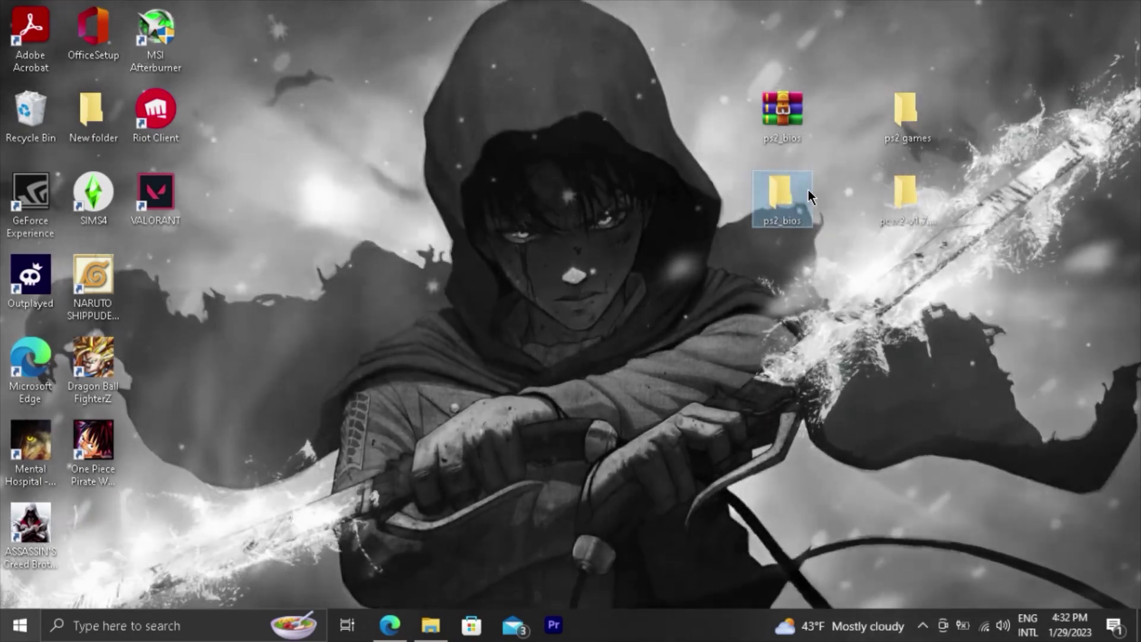
# Step: Open the extracted ps2_bios folder, select all its BIOS files and move its window clear of the PCSX2 folder on the desktop
pyautogui.doubleClick(808, 191)
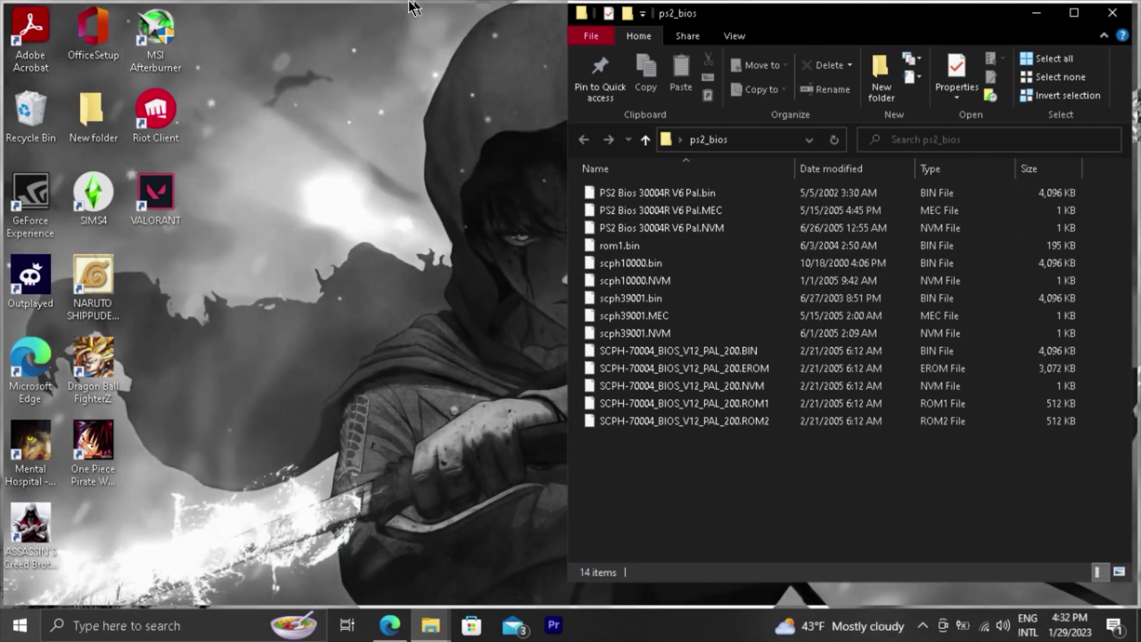
pyautogui.doubleClick(594, 13)
pyautogui.moveTo(201, 437); pyautogui.dragTo(172, 186)
pyautogui.click(1081, 8)
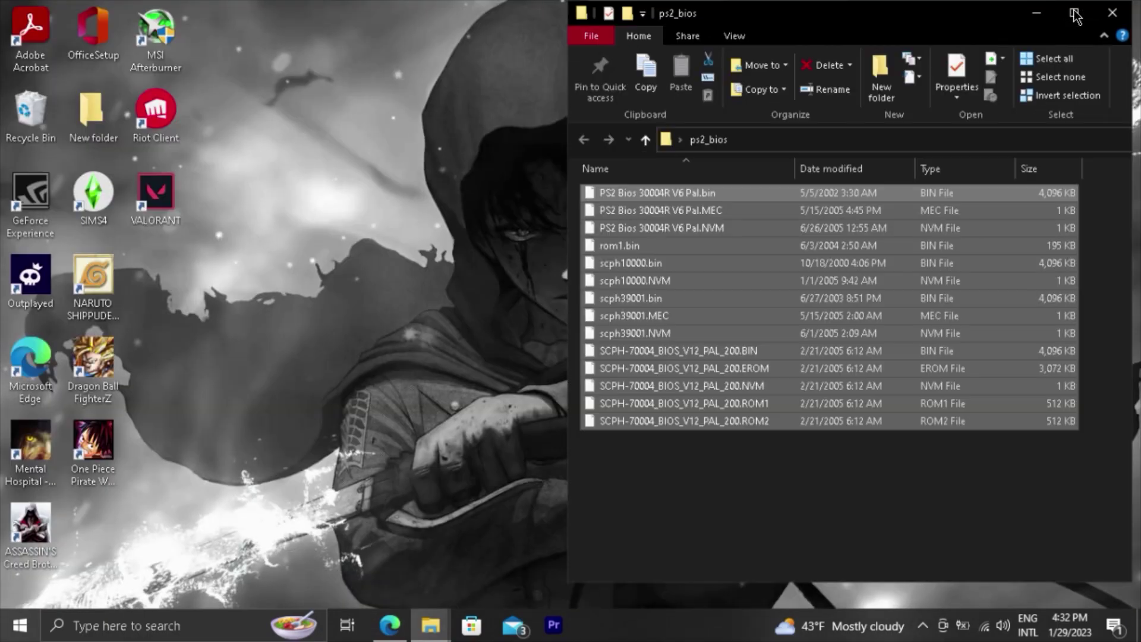
pyautogui.moveTo(939, 12); pyautogui.dragTo(611, 12)
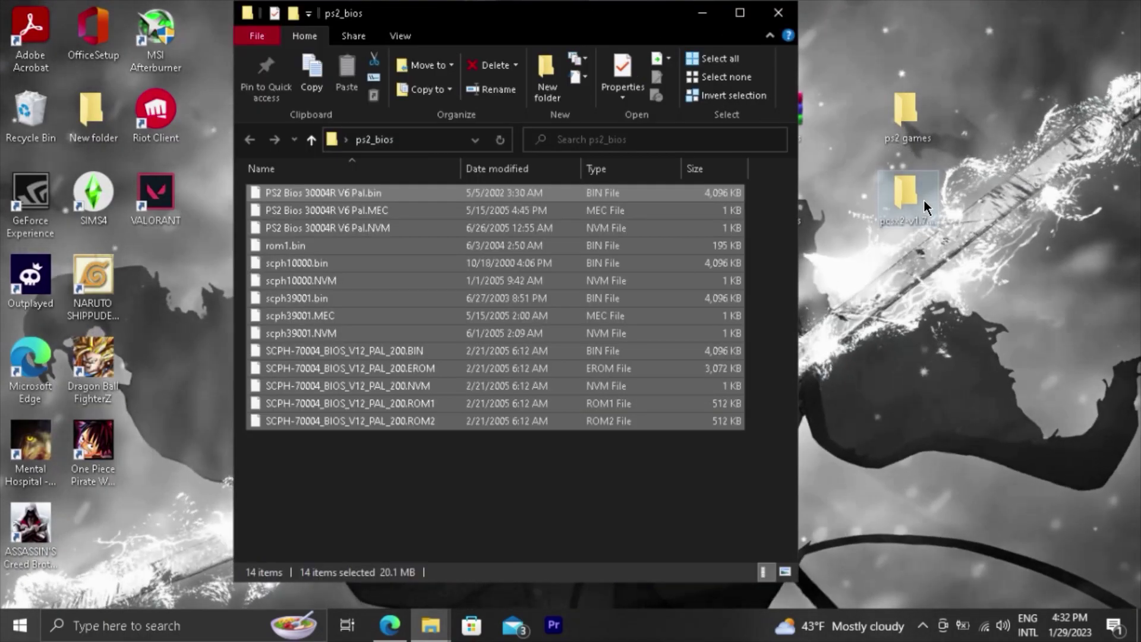
# Step: Open the Bios folder inside the PCSX2 folder and move all the selected BIOS files into it
pyautogui.doubleClick(908, 196)
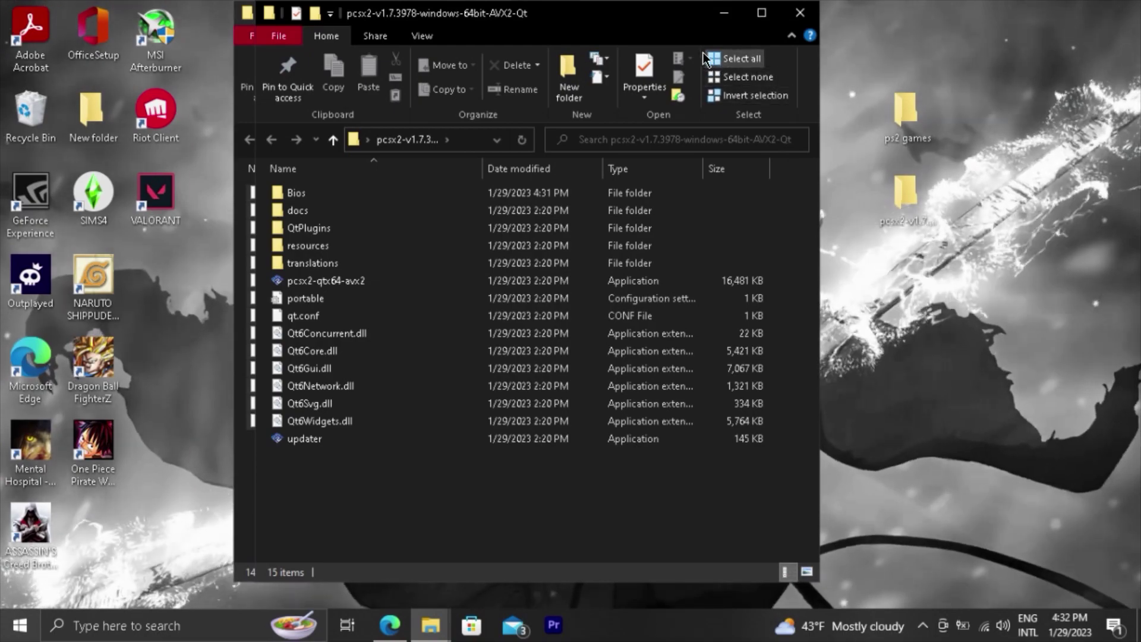
pyautogui.click(291, 192)
pyautogui.doubleClick(291, 192)
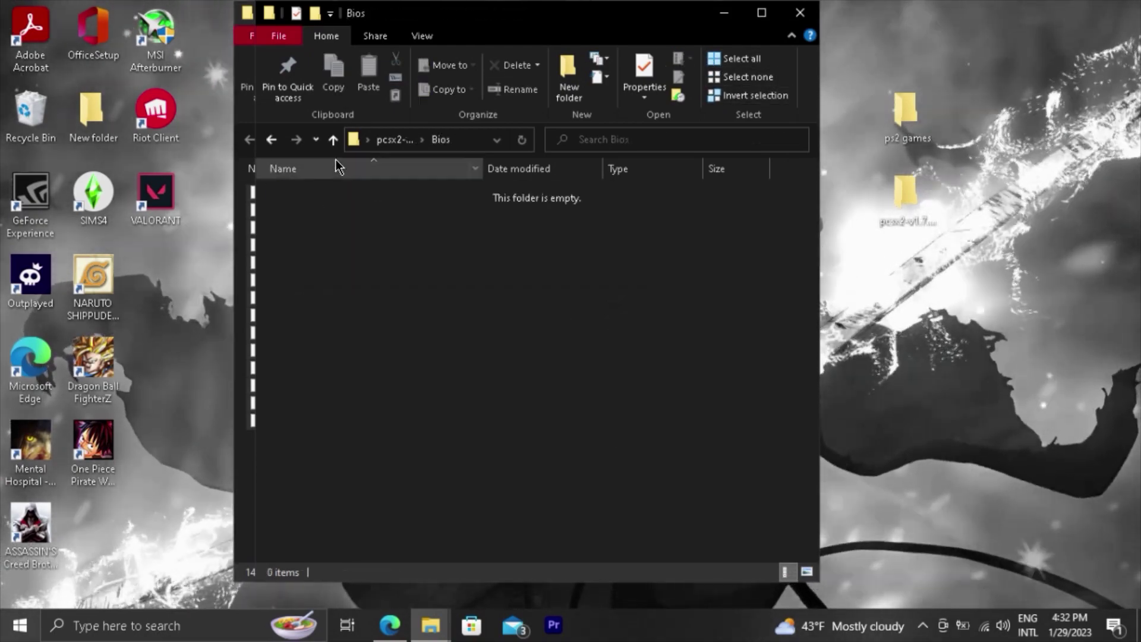
pyautogui.moveTo(551, 20); pyautogui.dragTo(881, 34)
pyautogui.moveTo(423, 261); pyautogui.dragTo(726, 272)
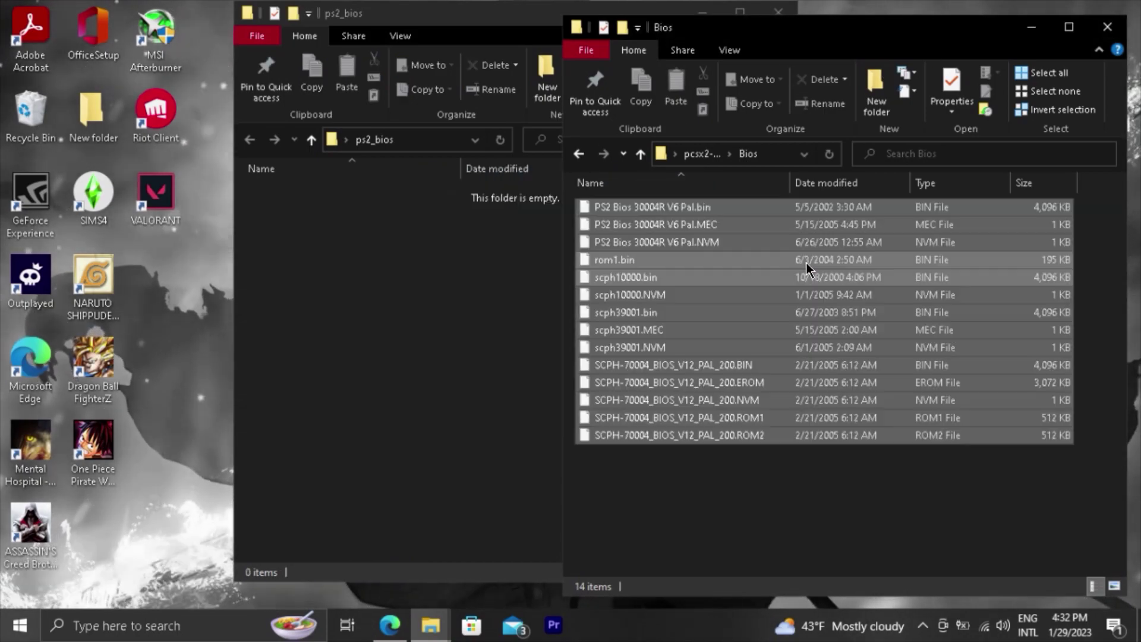
# Step: Reopen the PCSX2 folder from the desktop, launch pcsx2-qtx64-avx2 and maximize the emulator window
pyautogui.click(410, 275)
pyautogui.press('super+d')
pyautogui.doubleClick(896, 217)
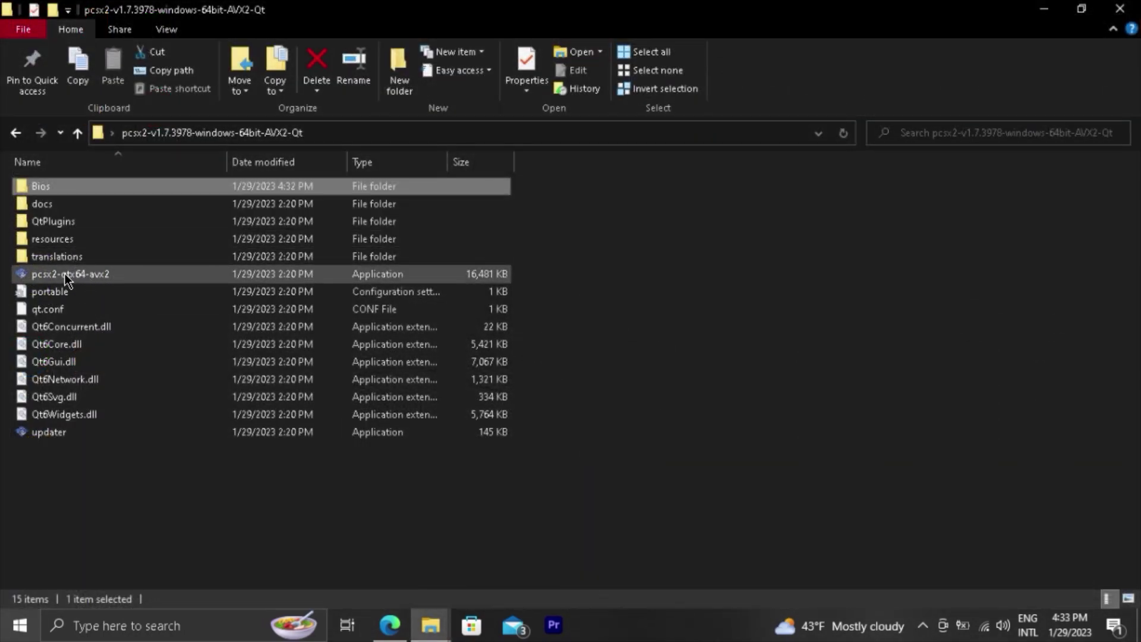
pyautogui.click(107, 274)
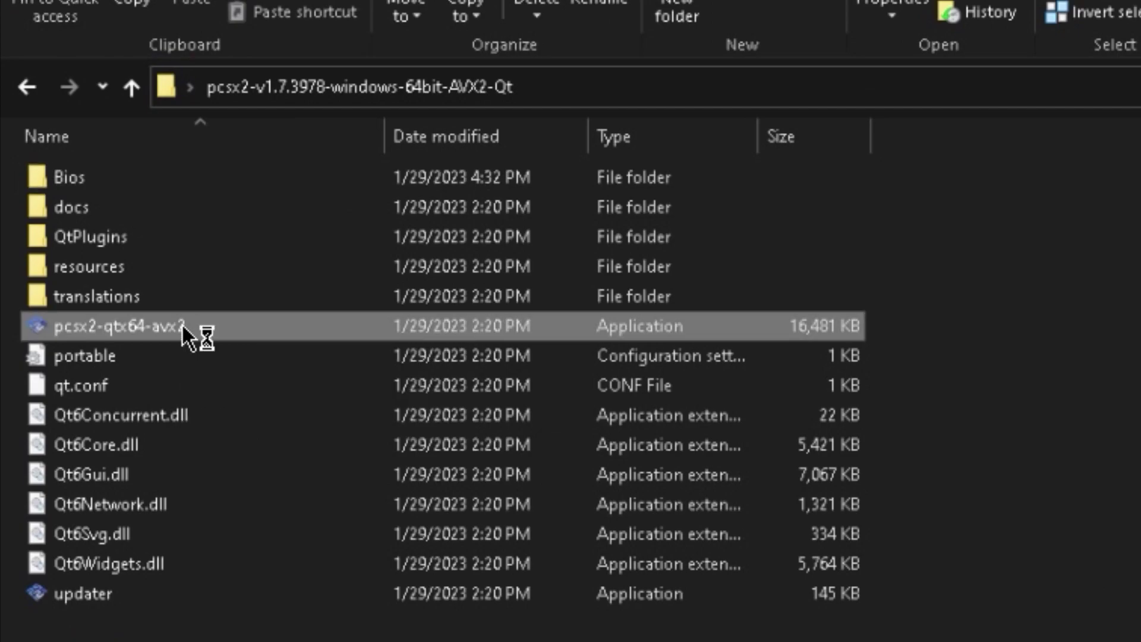
pyautogui.doubleClick(181, 322)
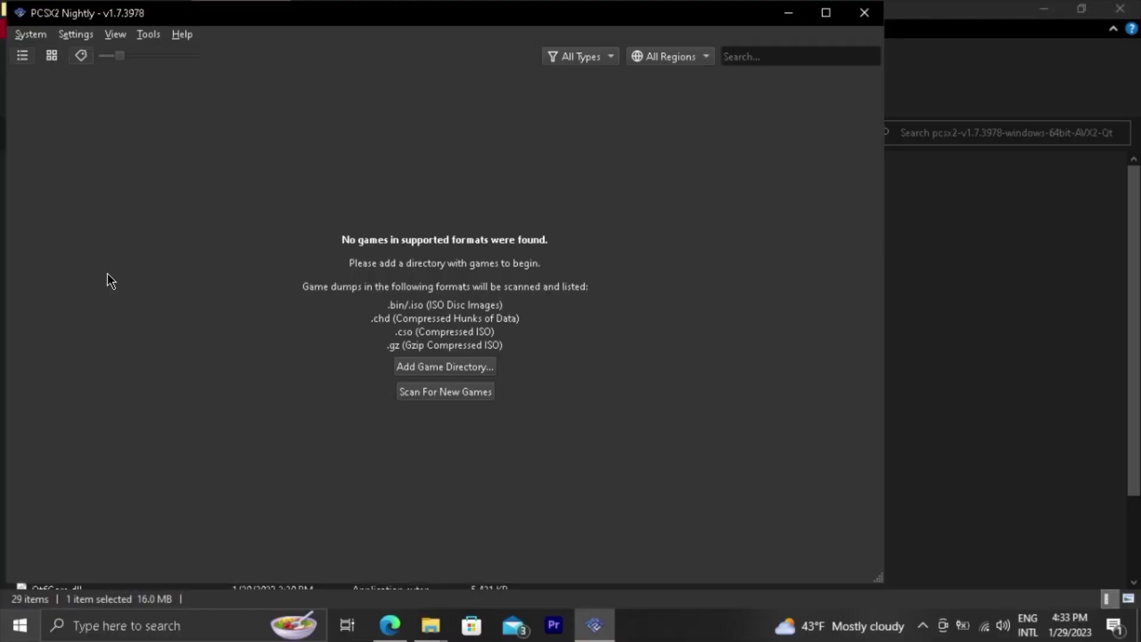
pyautogui.press('super+Up')
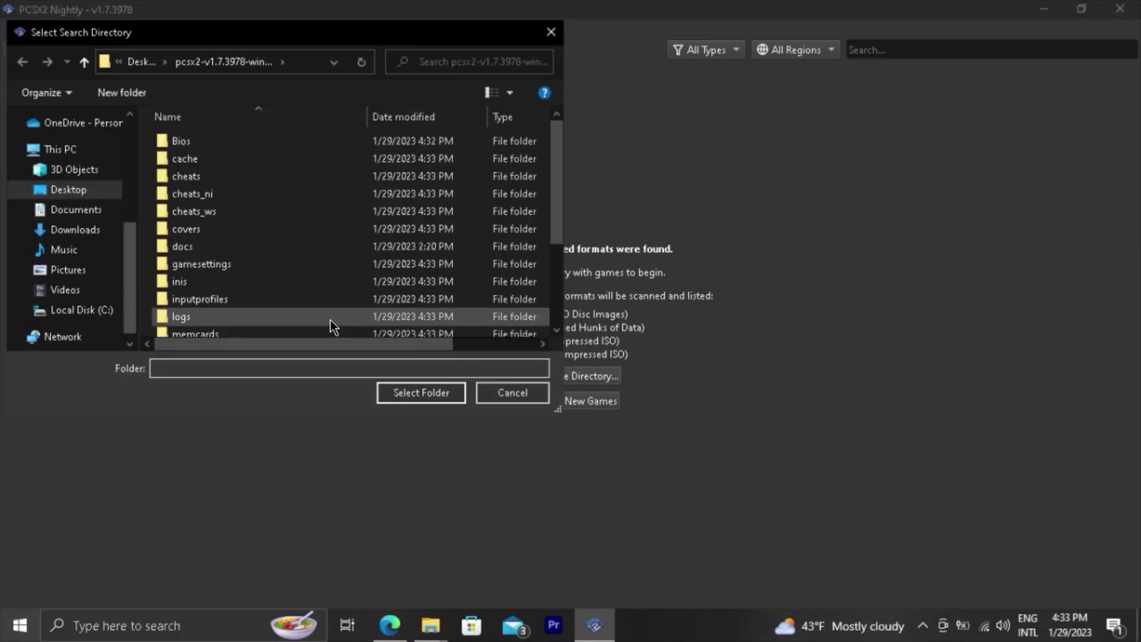
# Step: Add the desktop's ps2 games folder as a game directory and scan it recursively
pyautogui.click(95, 188)
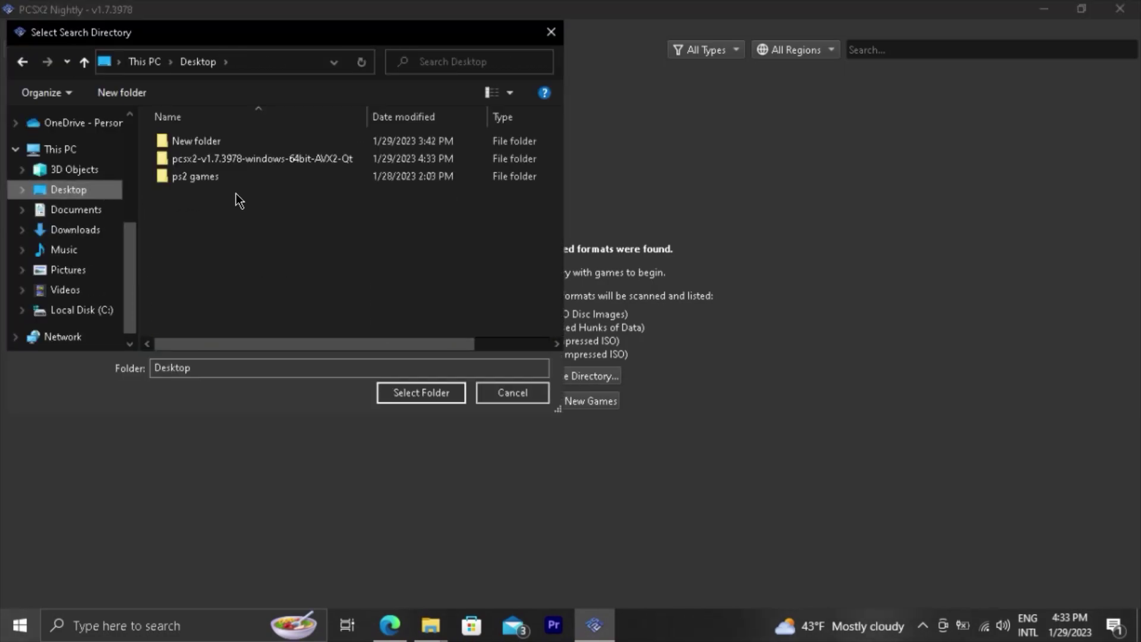
pyautogui.click(227, 178)
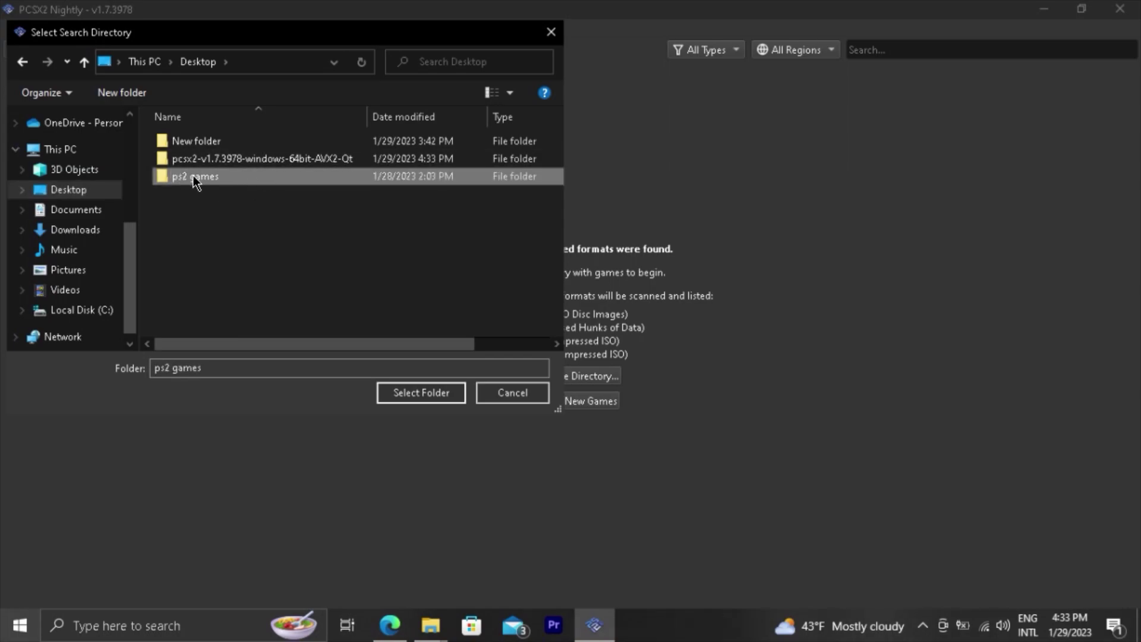
pyautogui.click(416, 398)
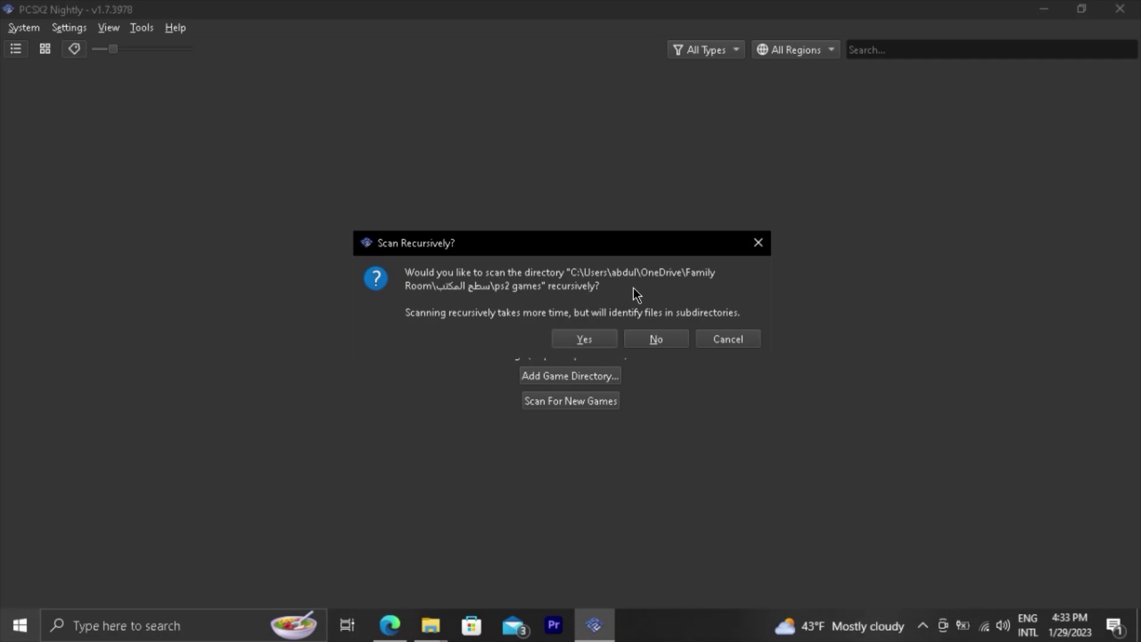
pyautogui.click(593, 336)
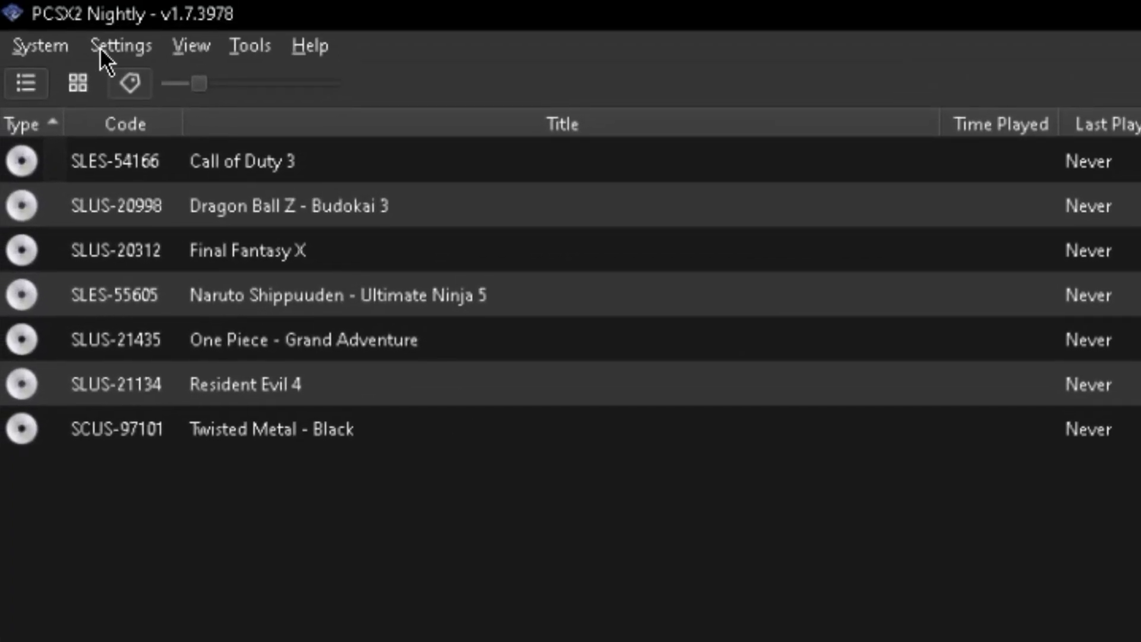
# Step: Set the BIOS directory to the Bios folder inside the desktop's pcsx2-v1.7.3978-windows-64bit-AVX2-Qt folder
pyautogui.click(57, 28)
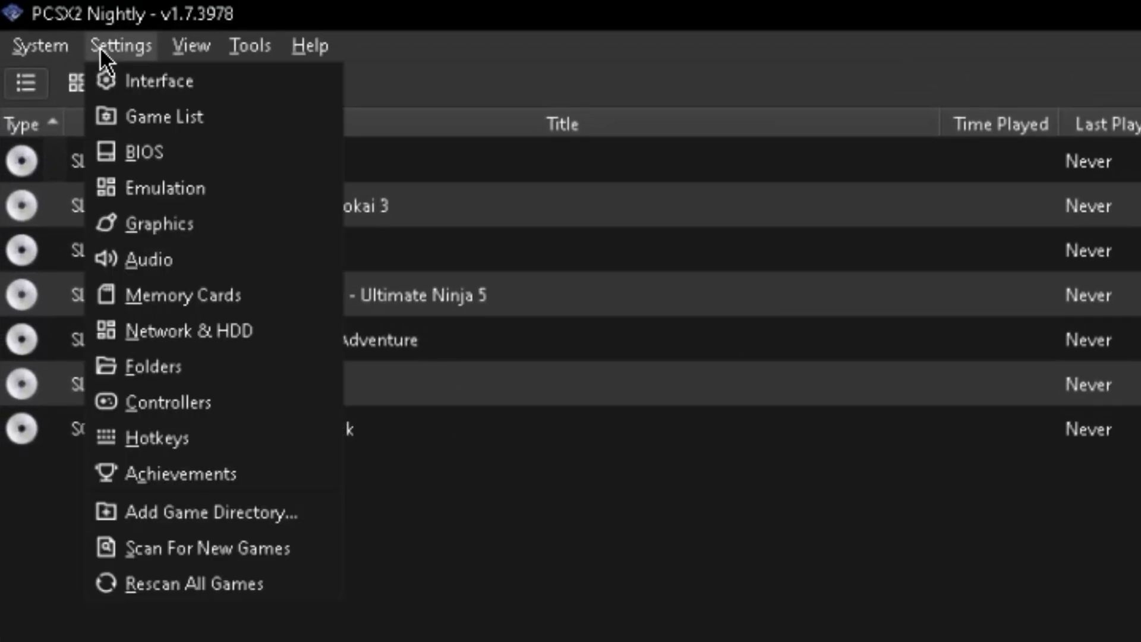
pyautogui.click(124, 152)
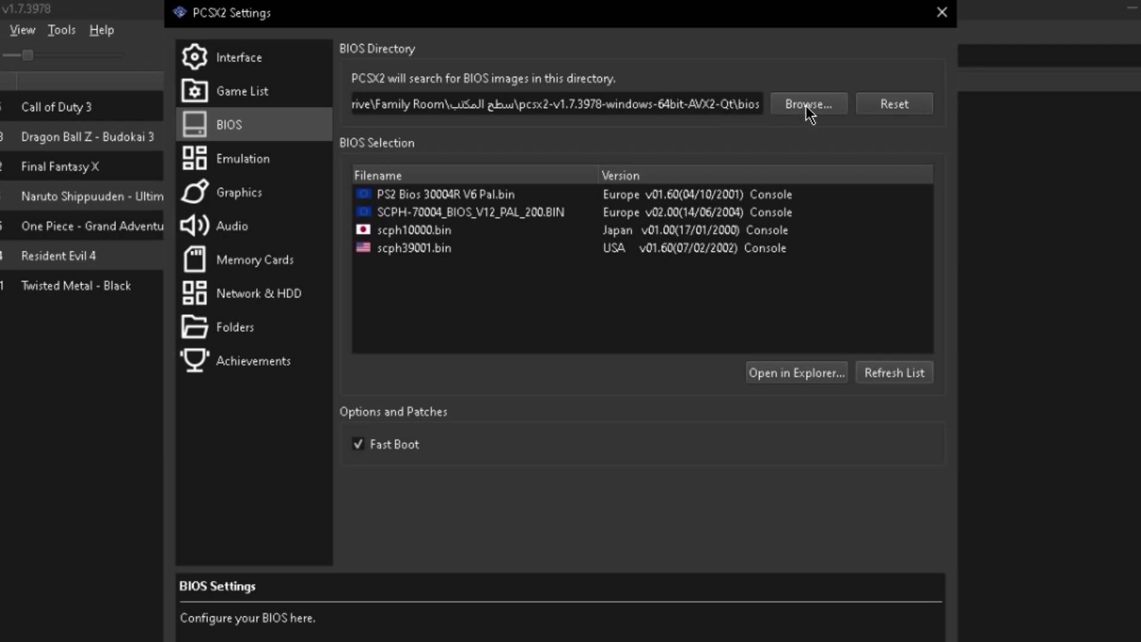
pyautogui.click(805, 106)
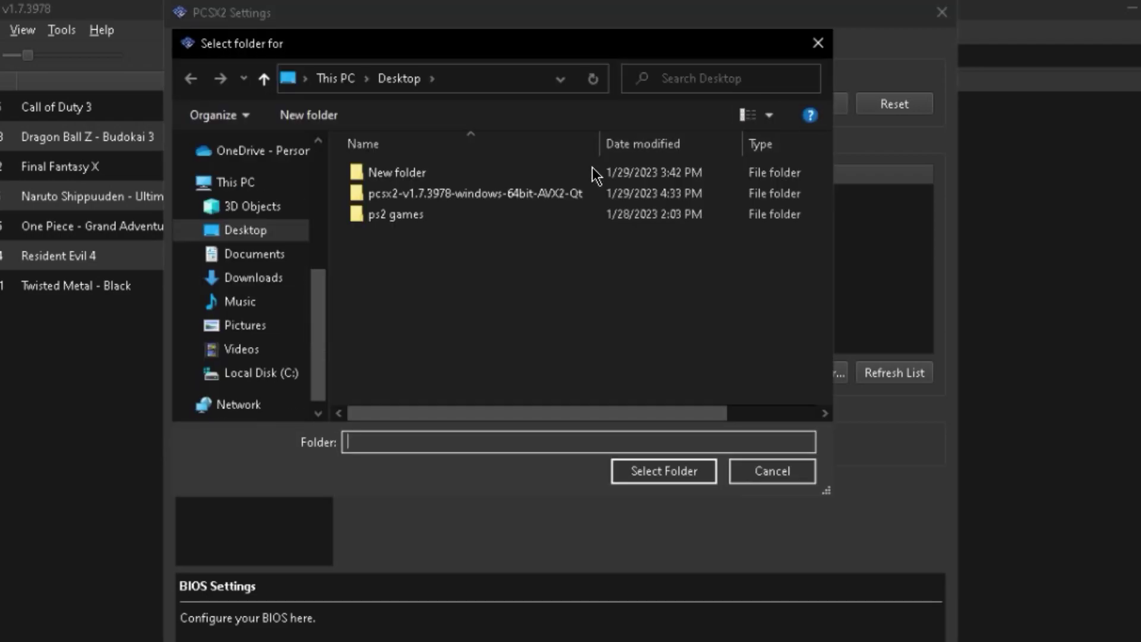
pyautogui.doubleClick(440, 216)
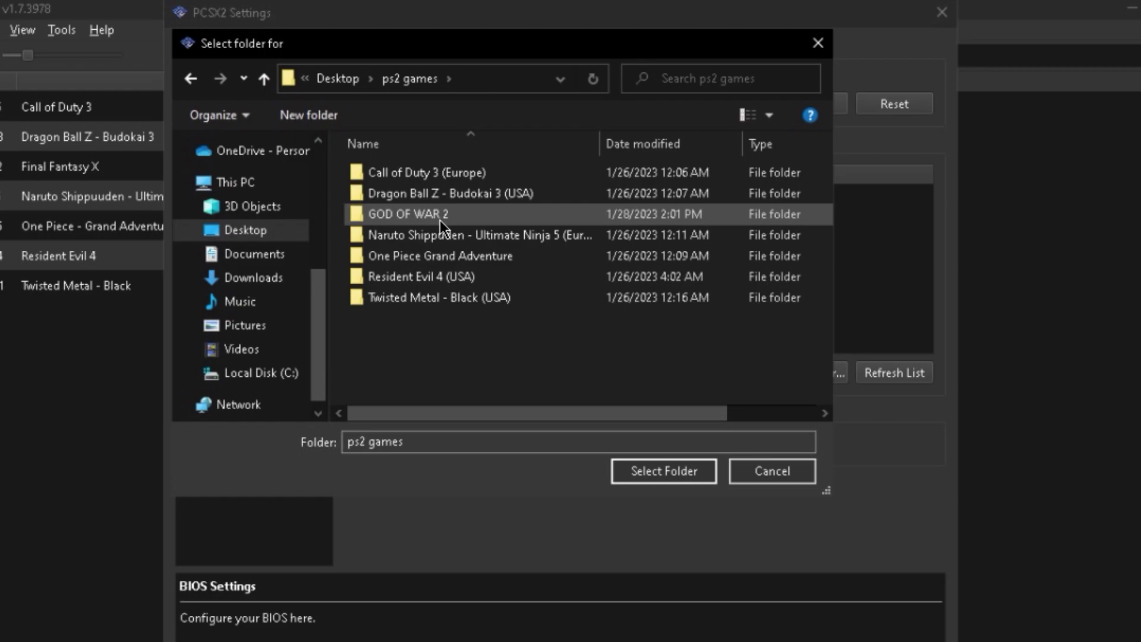
pyautogui.click(336, 79)
pyautogui.doubleClick(455, 184)
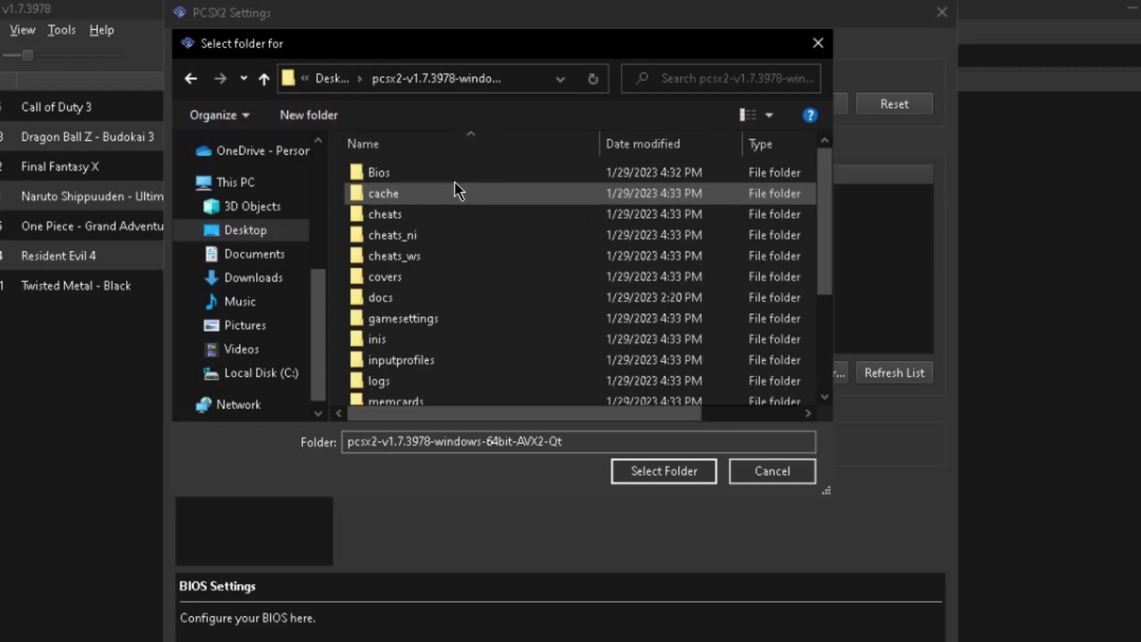
pyautogui.click(451, 170)
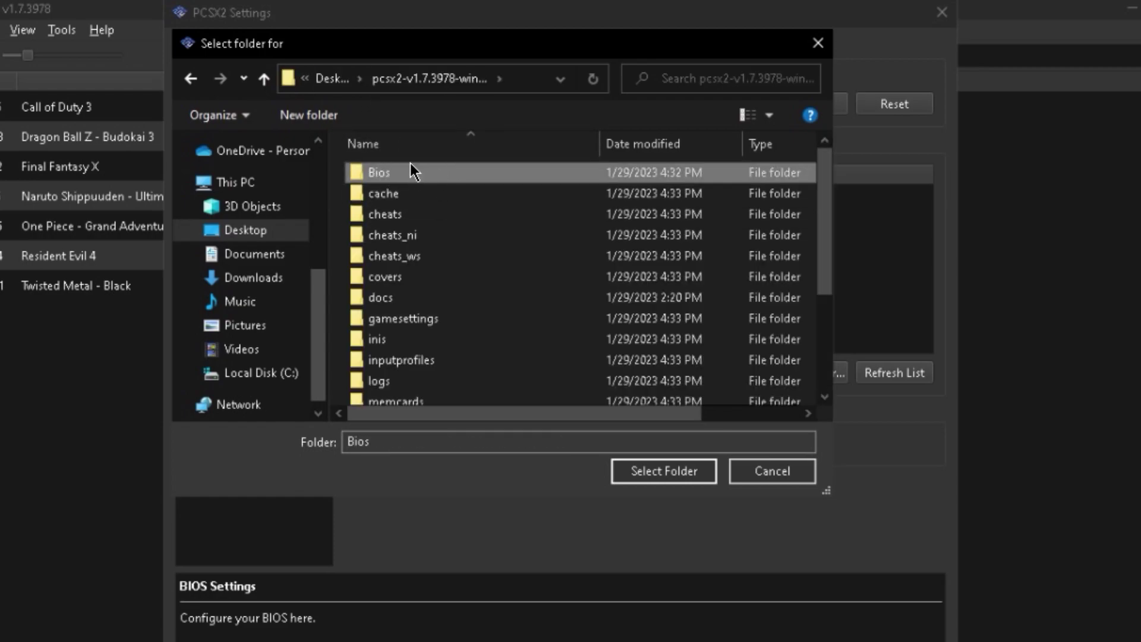
pyautogui.click(665, 469)
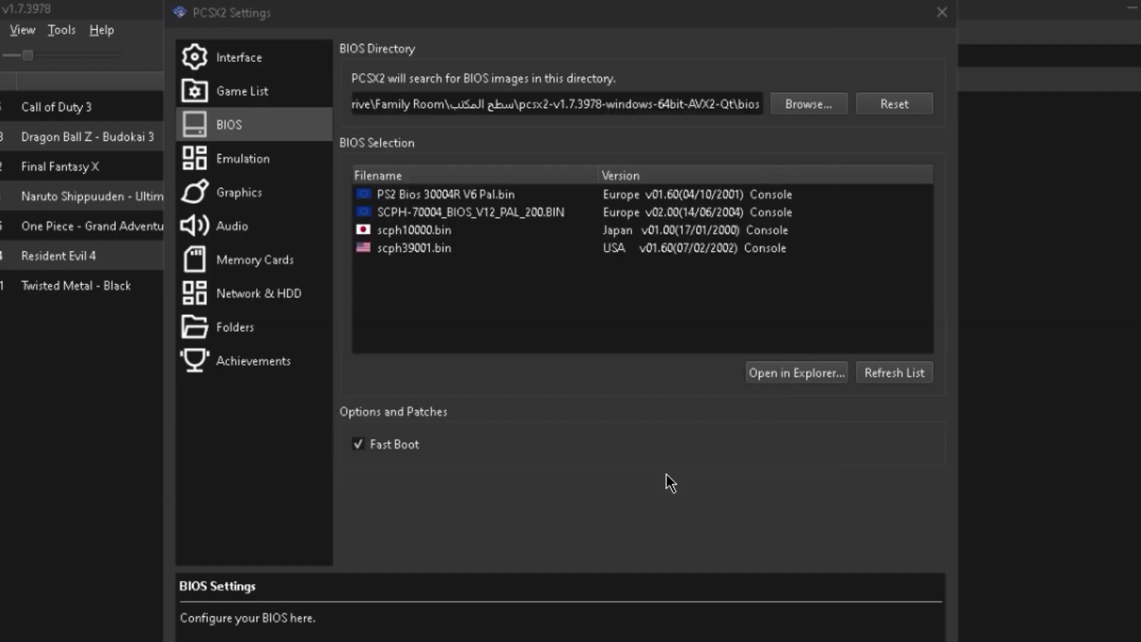
# Step: Enable Start Fullscreen in the interface settings
pyautogui.click(249, 58)
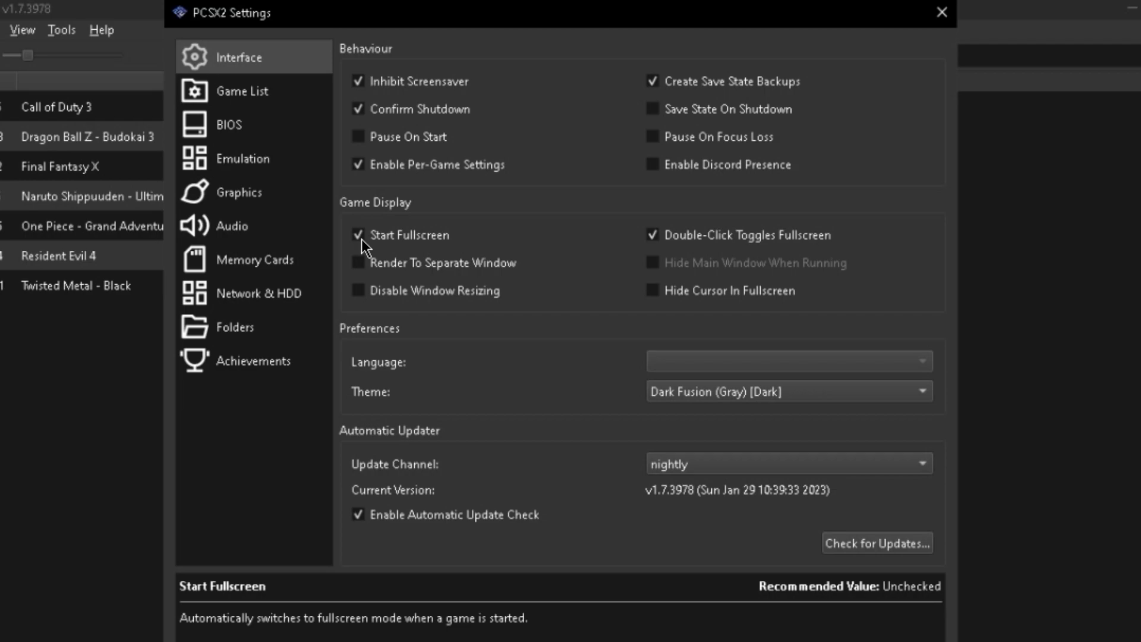
# Step: Try the Untouched Lagoon, PCSX2 (White/Blue) and Baby Pastel (Pink) interface themes, and set the theme back to Dark Fusion (Gray)
pyautogui.click(758, 394)
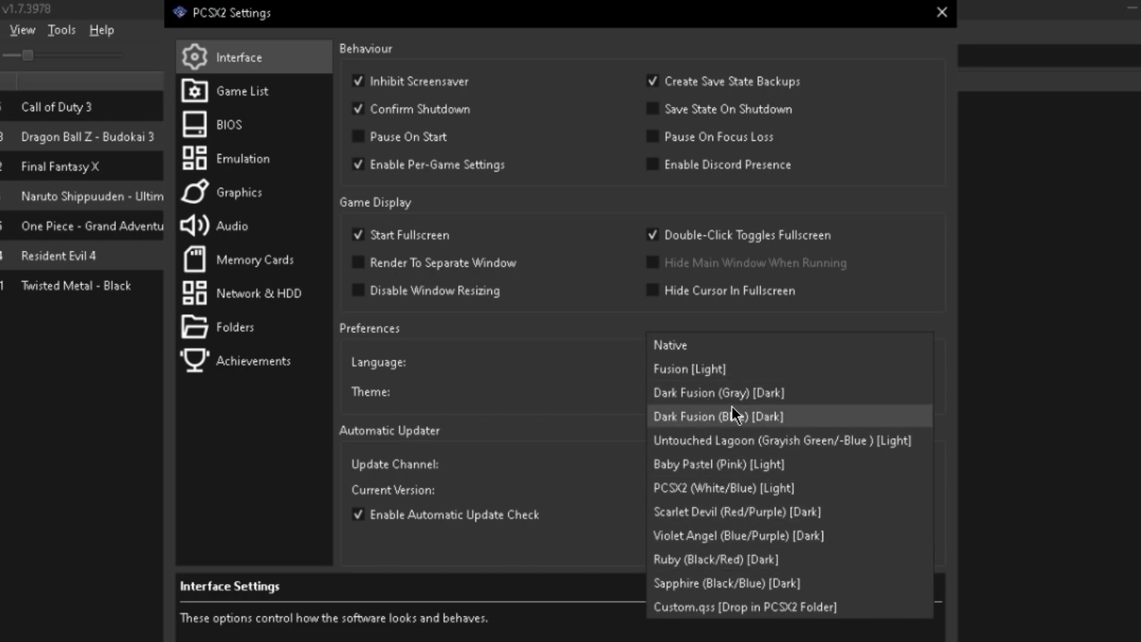
pyautogui.press('Escape')
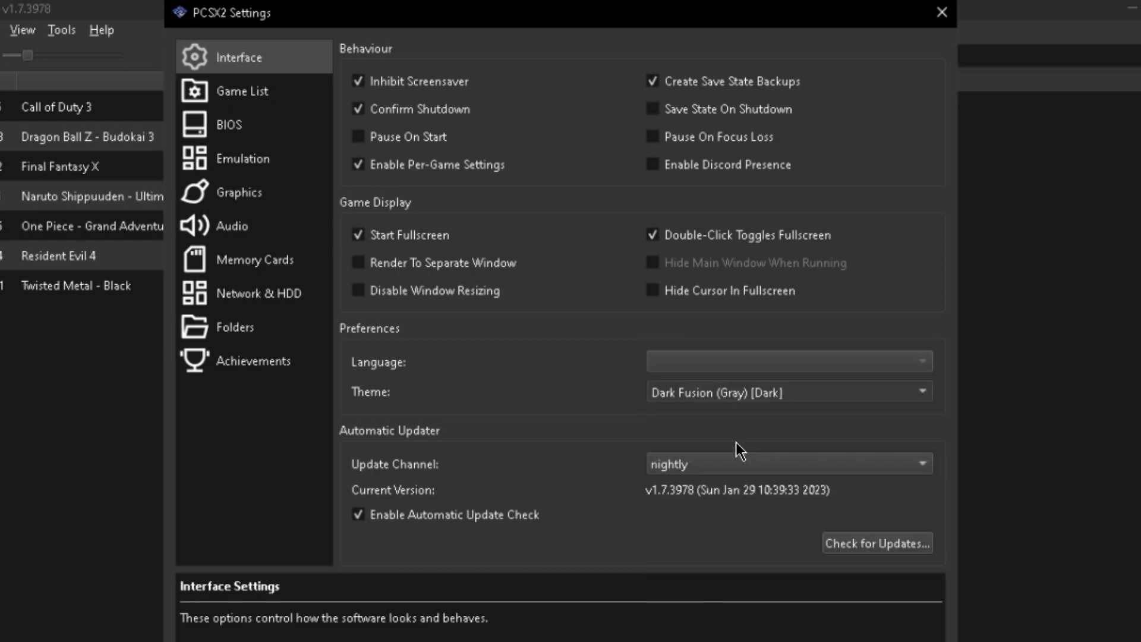
pyautogui.scroll(-3, 742, 393)
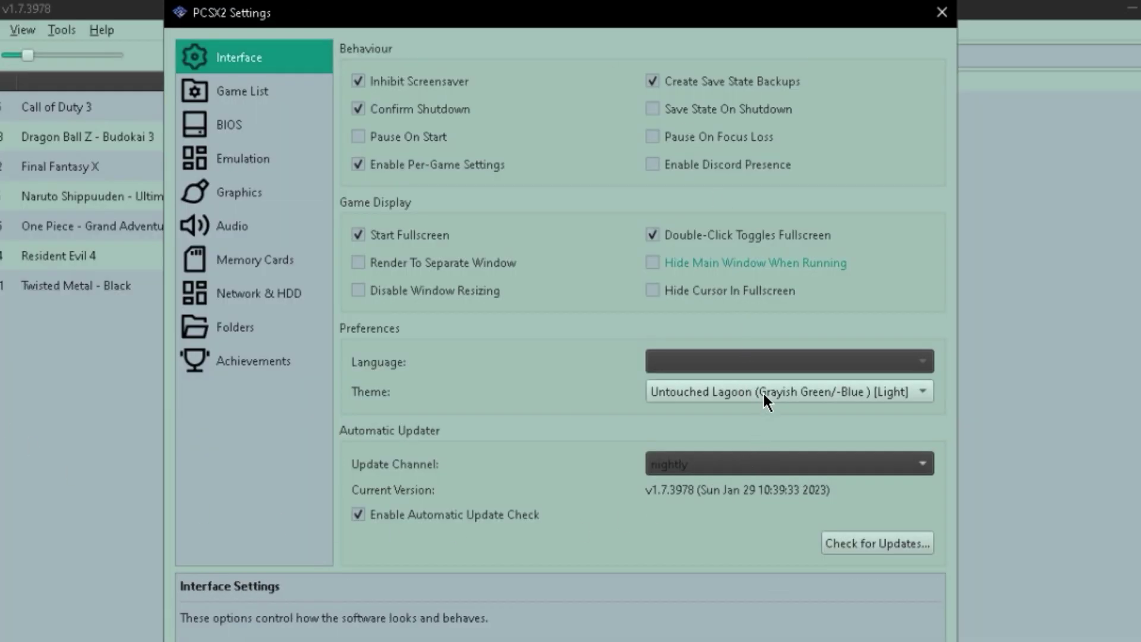
pyautogui.click(761, 393)
pyautogui.click(753, 447)
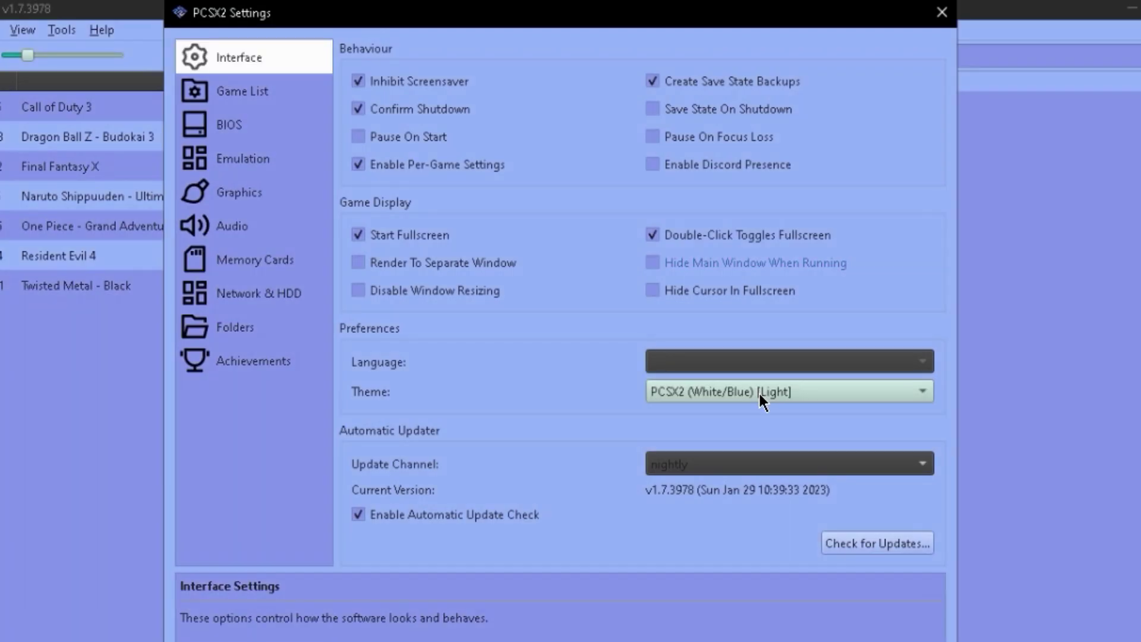
pyautogui.click(757, 391)
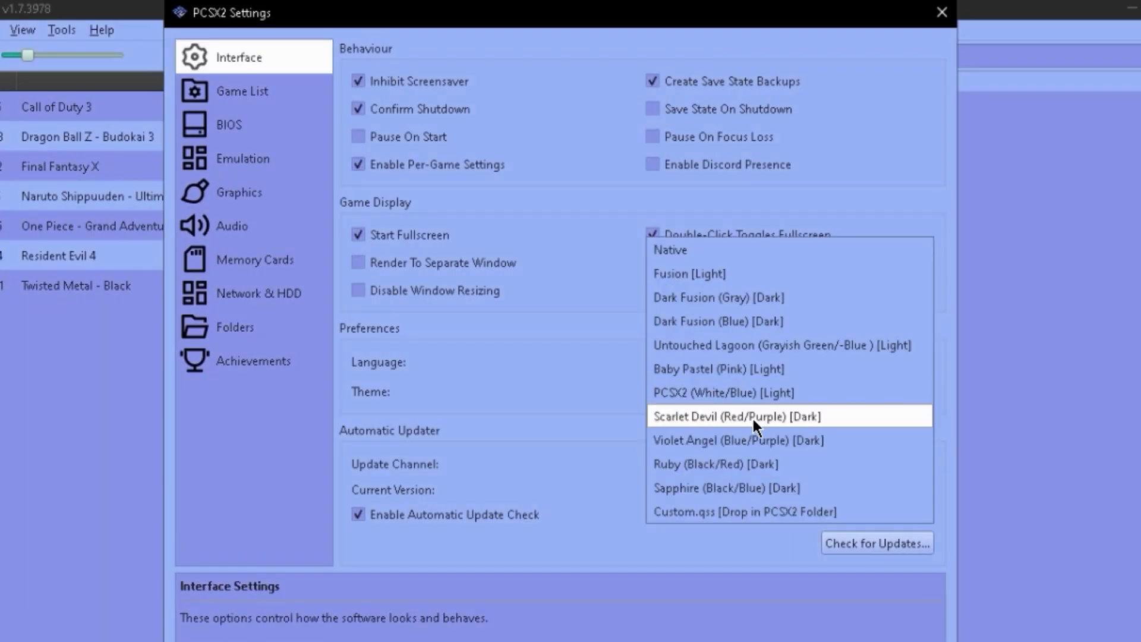
pyautogui.click(749, 382)
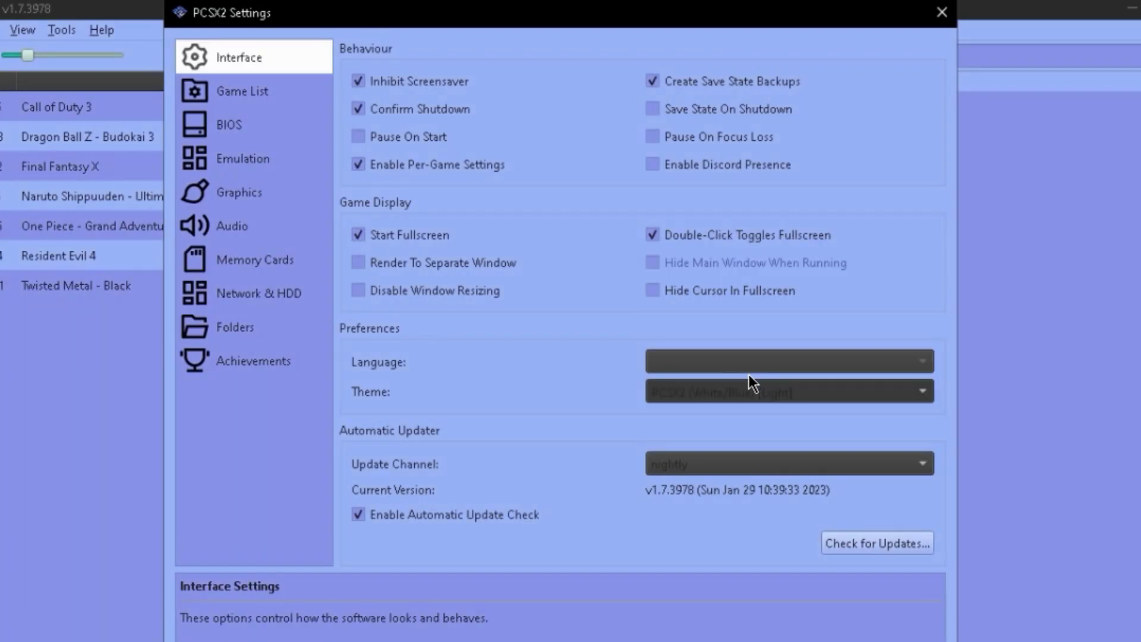
pyautogui.scroll(2, 749, 375)
pyautogui.click(766, 395)
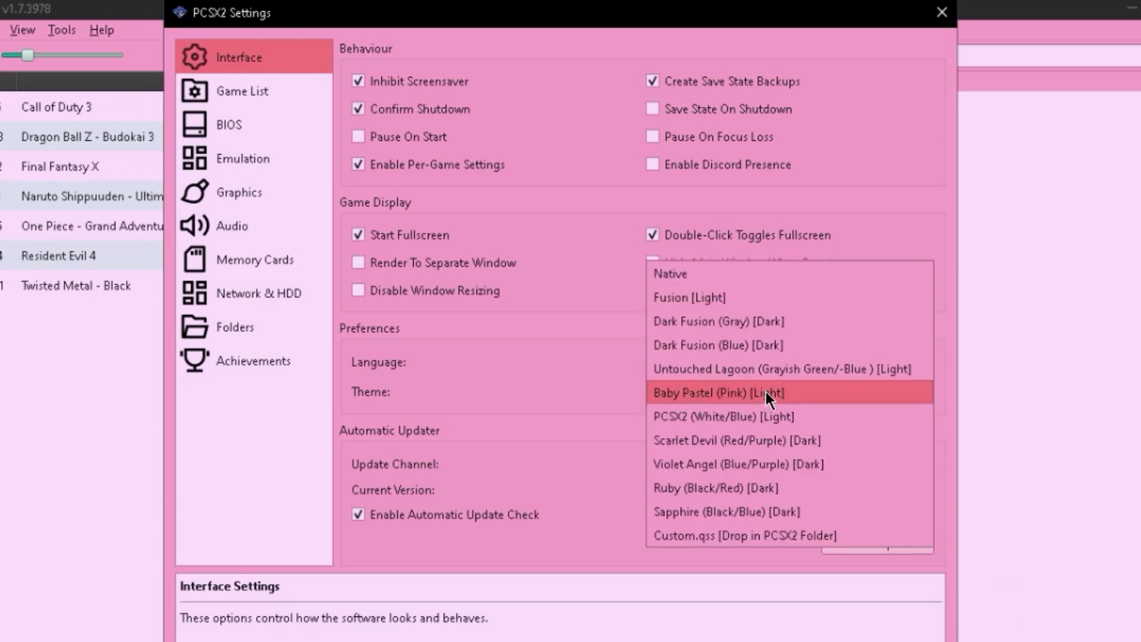
pyautogui.click(758, 322)
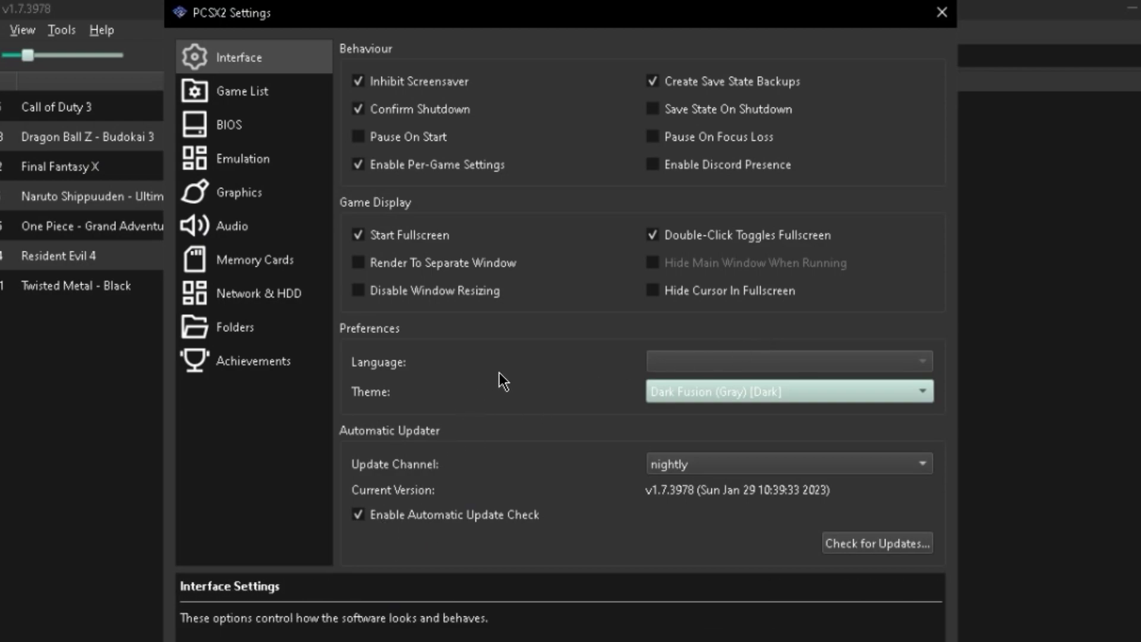
# Step: Enable Hide Cursor In Fullscreen, and review the game list and emulation settings
pyautogui.click(670, 294)
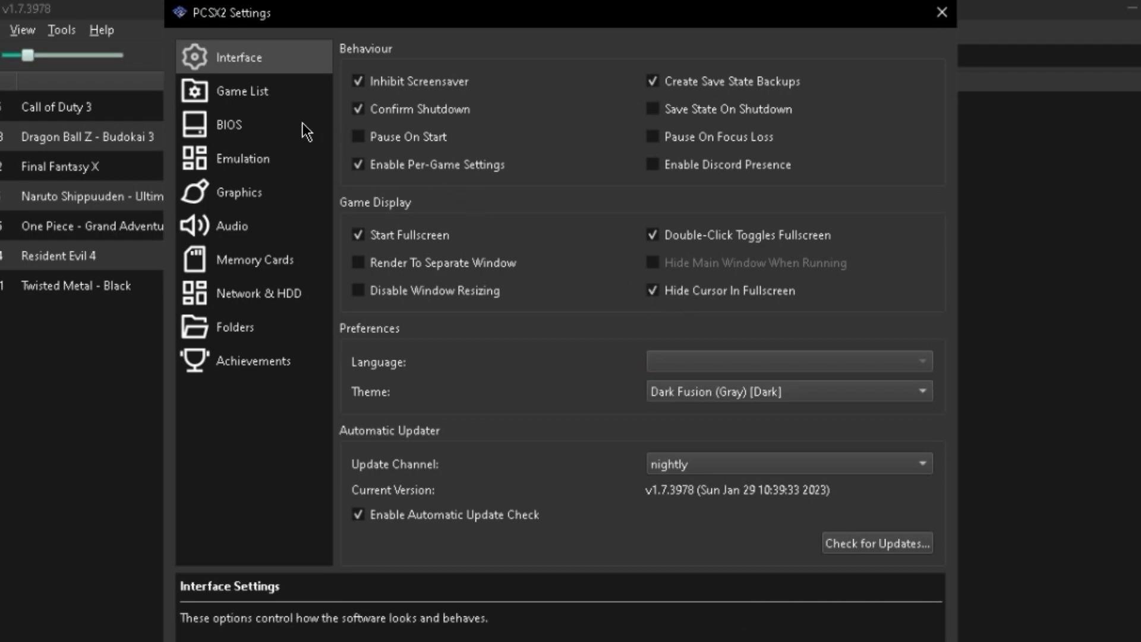
pyautogui.click(257, 104)
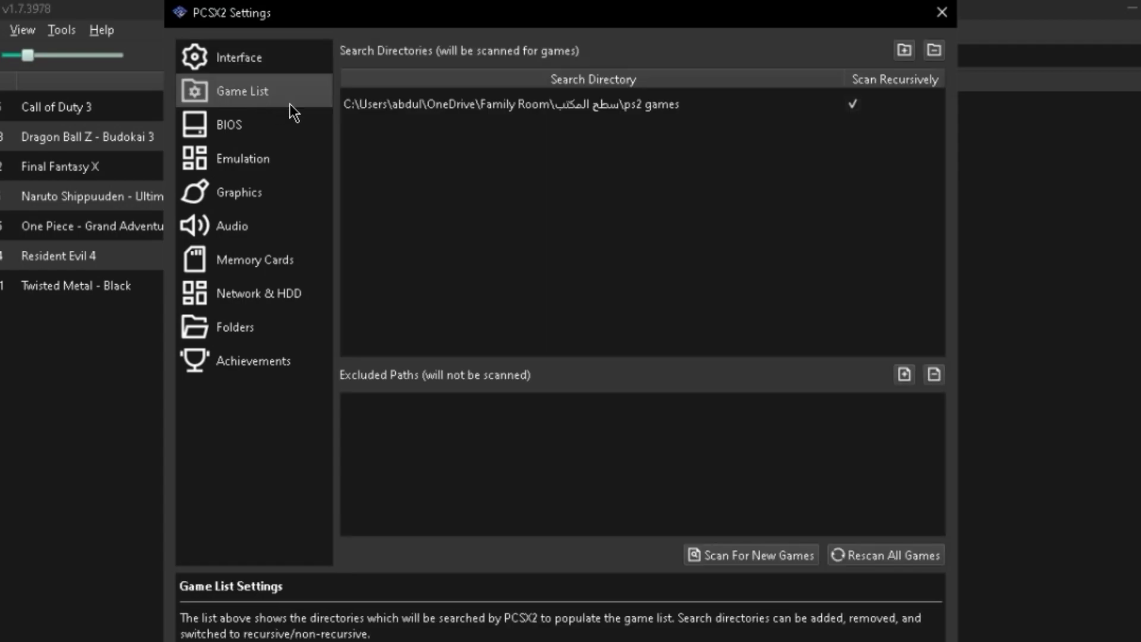
pyautogui.click(273, 161)
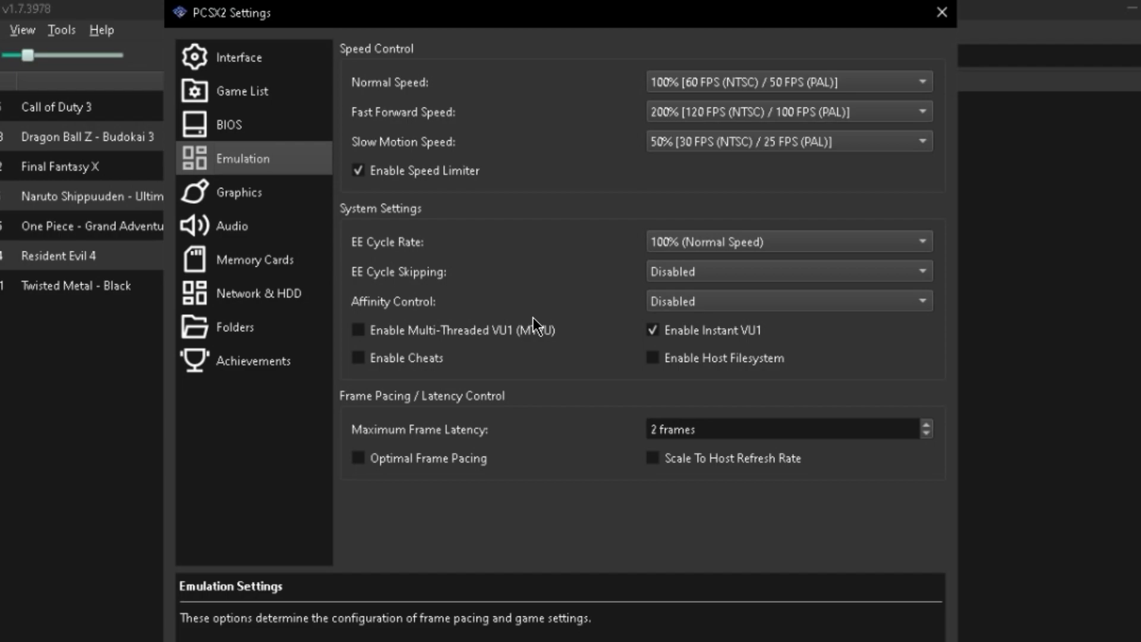
# Step: In the graphics settings, set the adapter to NVIDIA GeForce 820M and the aspect ratio to Widescreen (16:9)
pyautogui.click(281, 190)
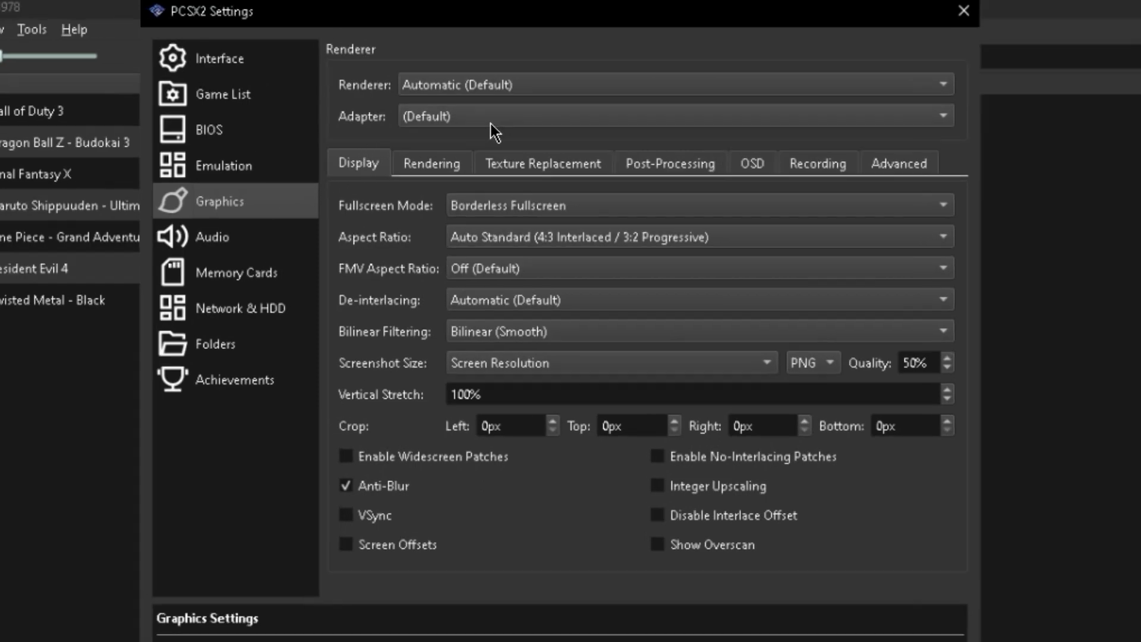
pyautogui.click(495, 116)
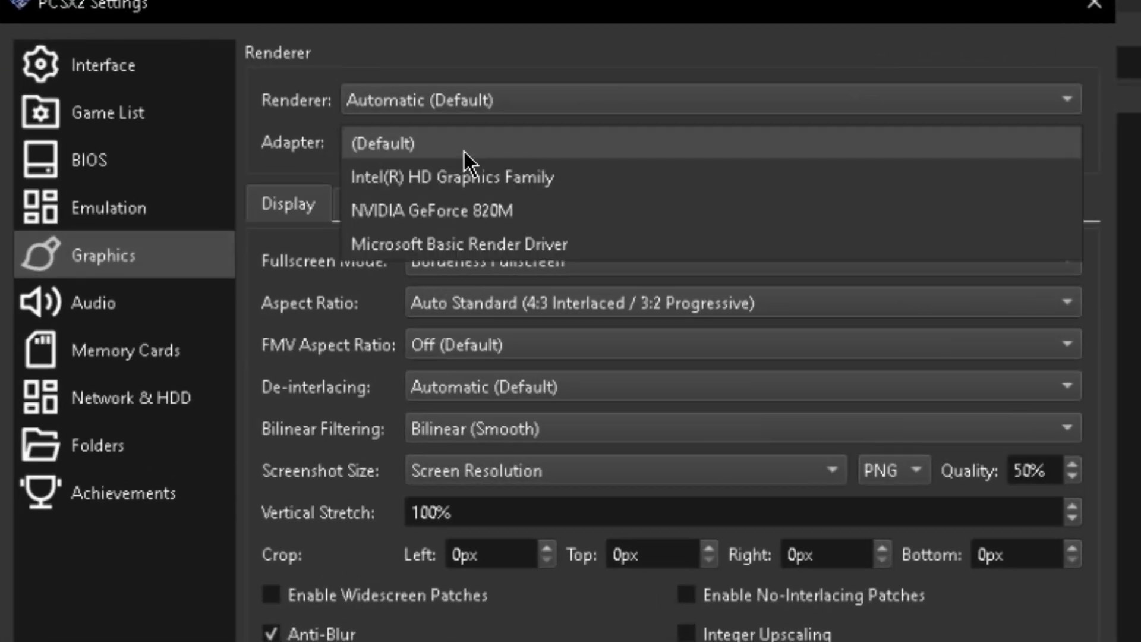
pyautogui.click(484, 209)
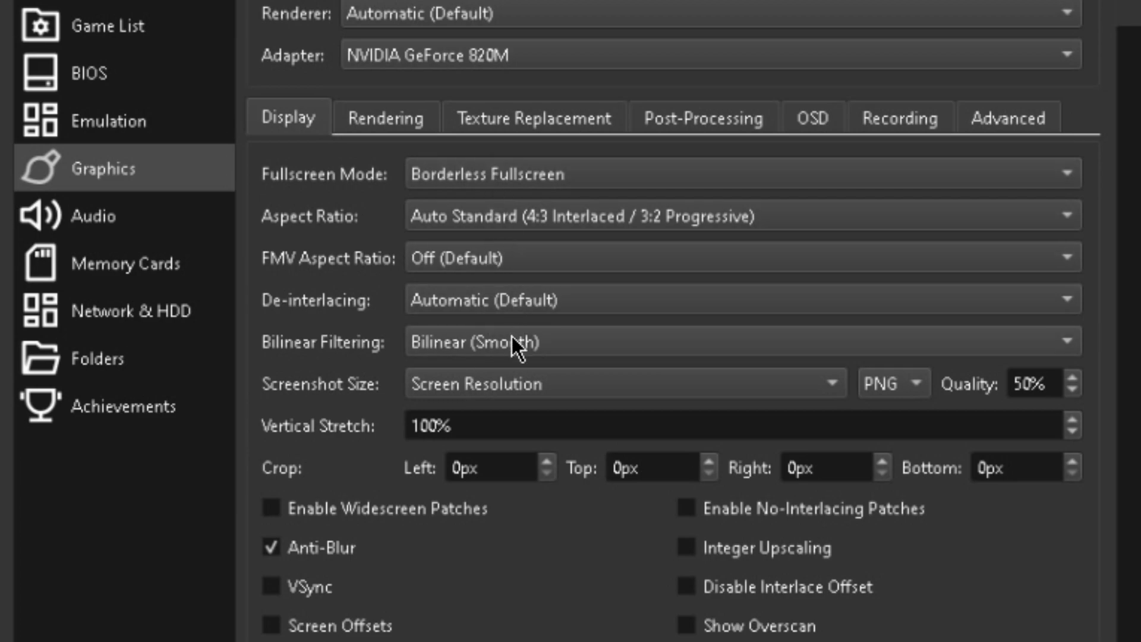
pyautogui.click(484, 216)
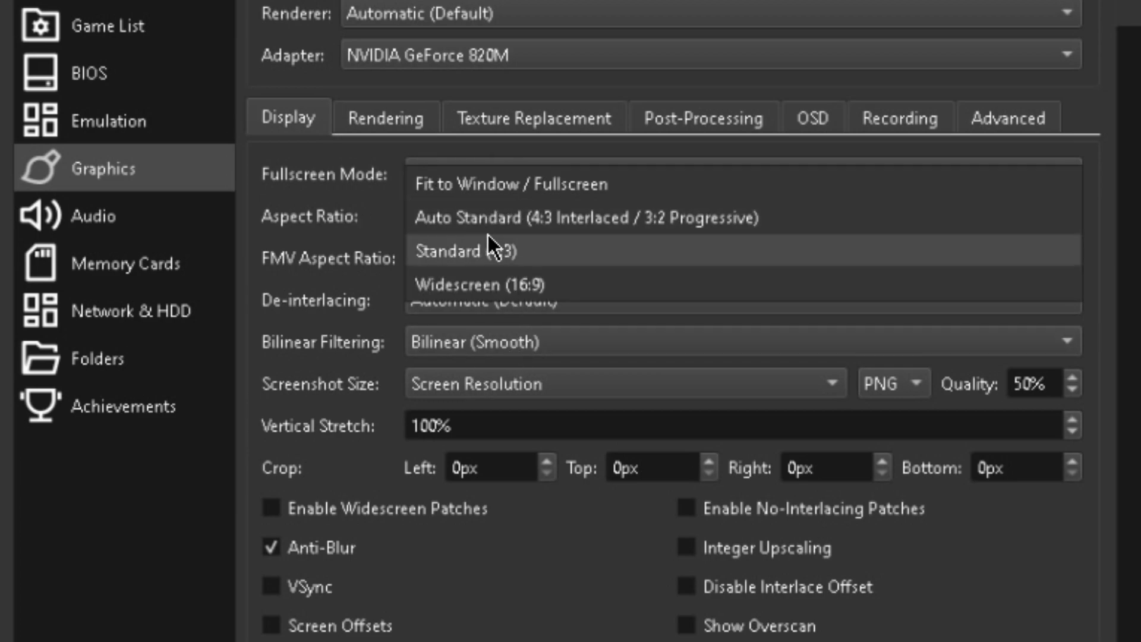
pyautogui.click(440, 287)
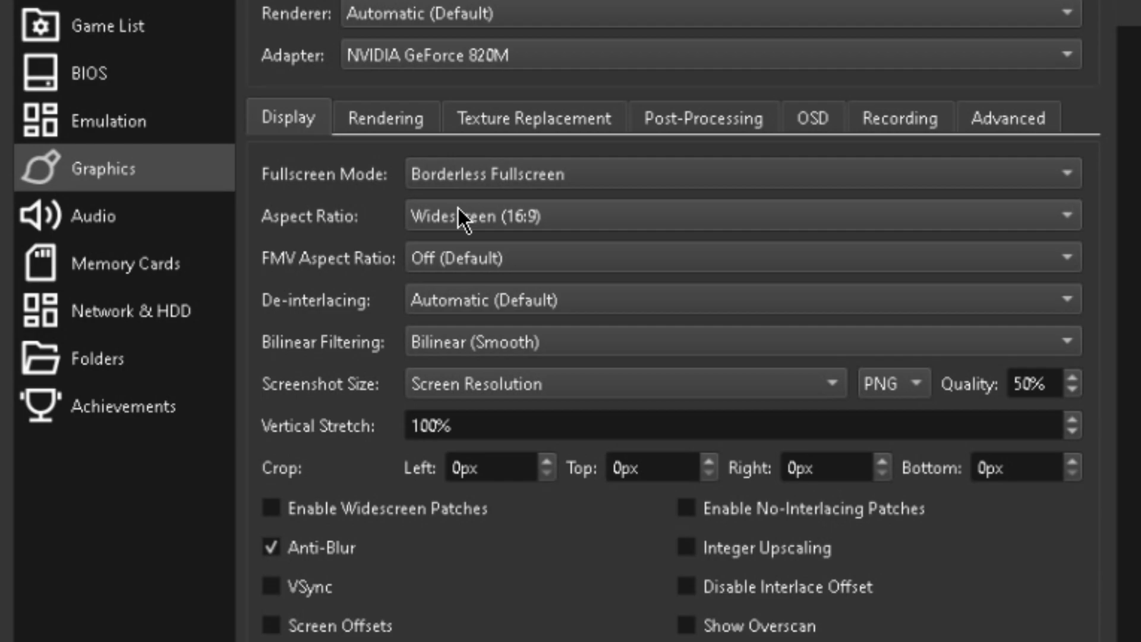
# Step: Examine the rendering choices for internal resolution, mipmapping, texture, trilinear and anisotropic filtering, keeping the preset option for each
pyautogui.click(410, 118)
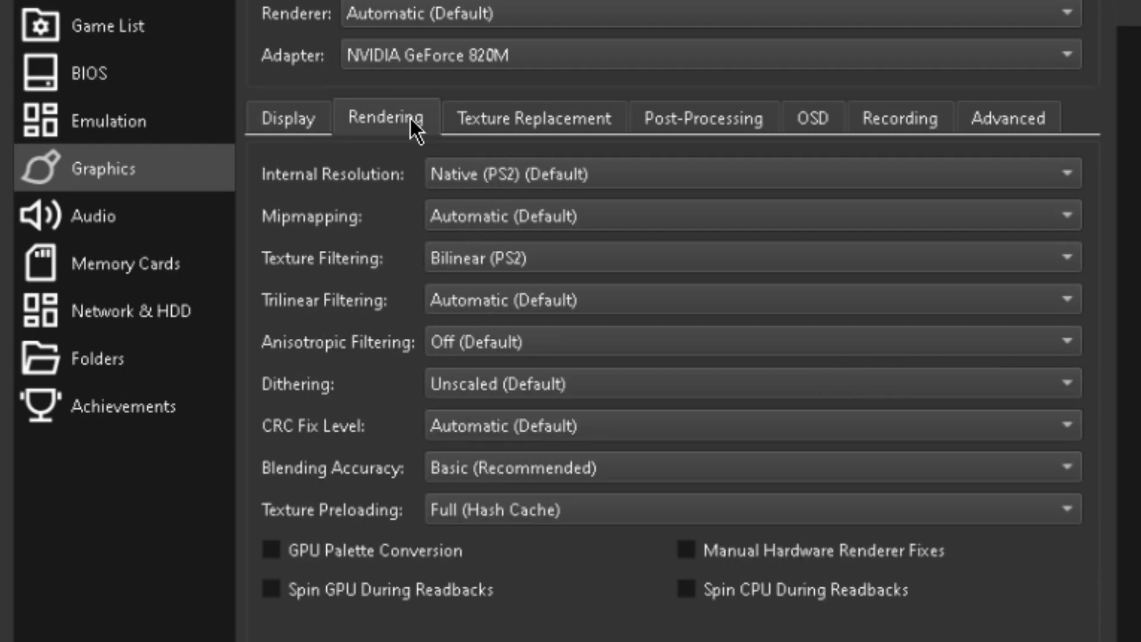
pyautogui.click(568, 180)
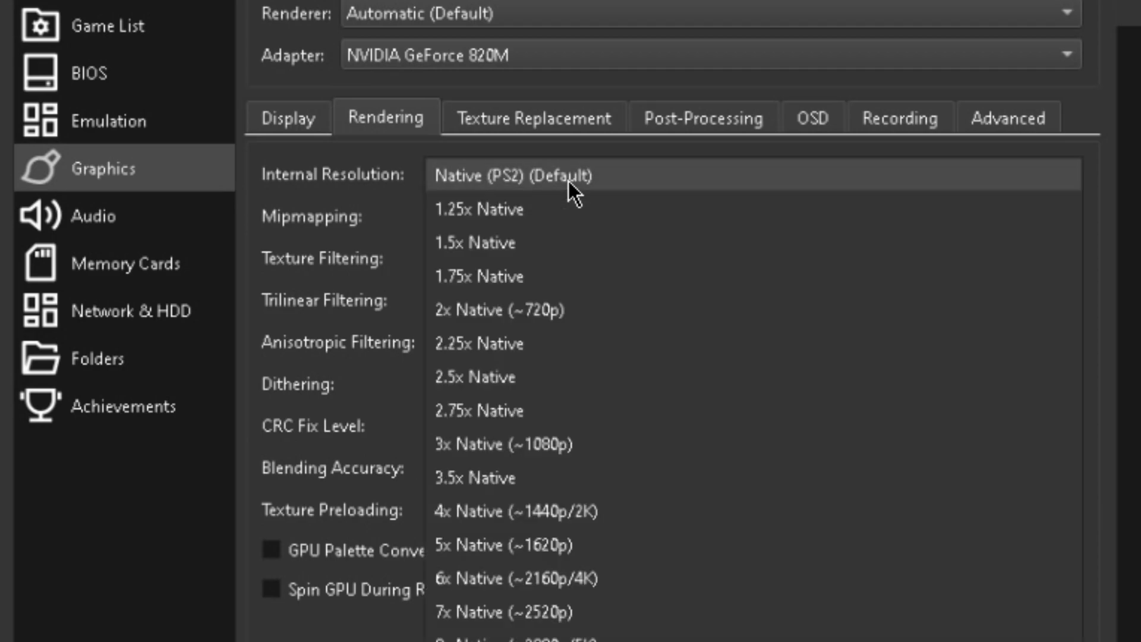
pyautogui.click(532, 175)
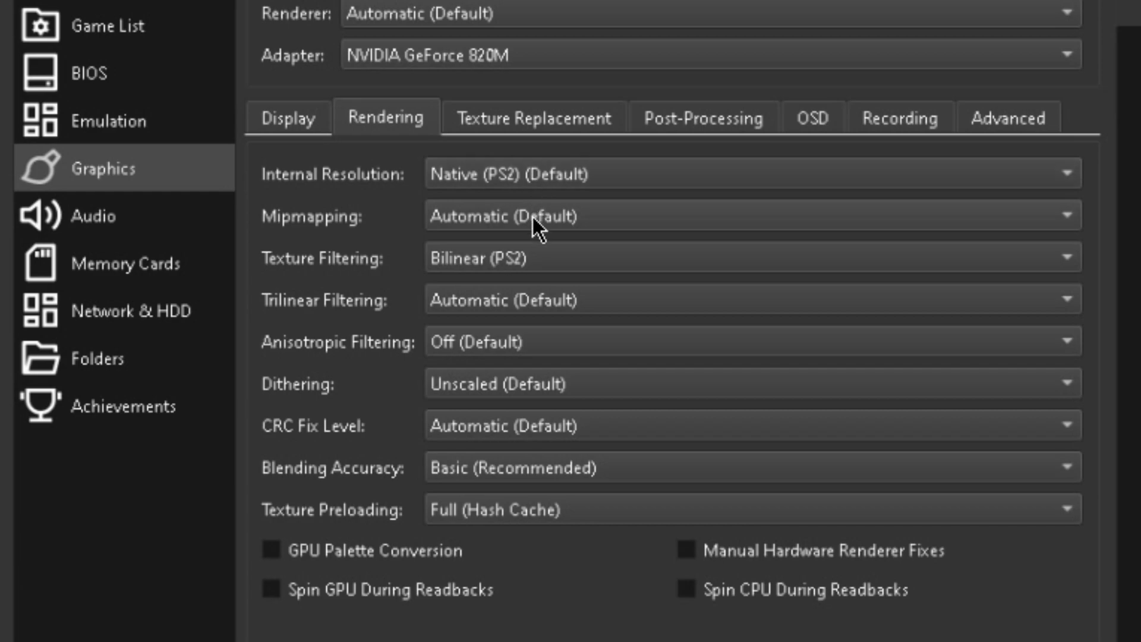
pyautogui.click(536, 256)
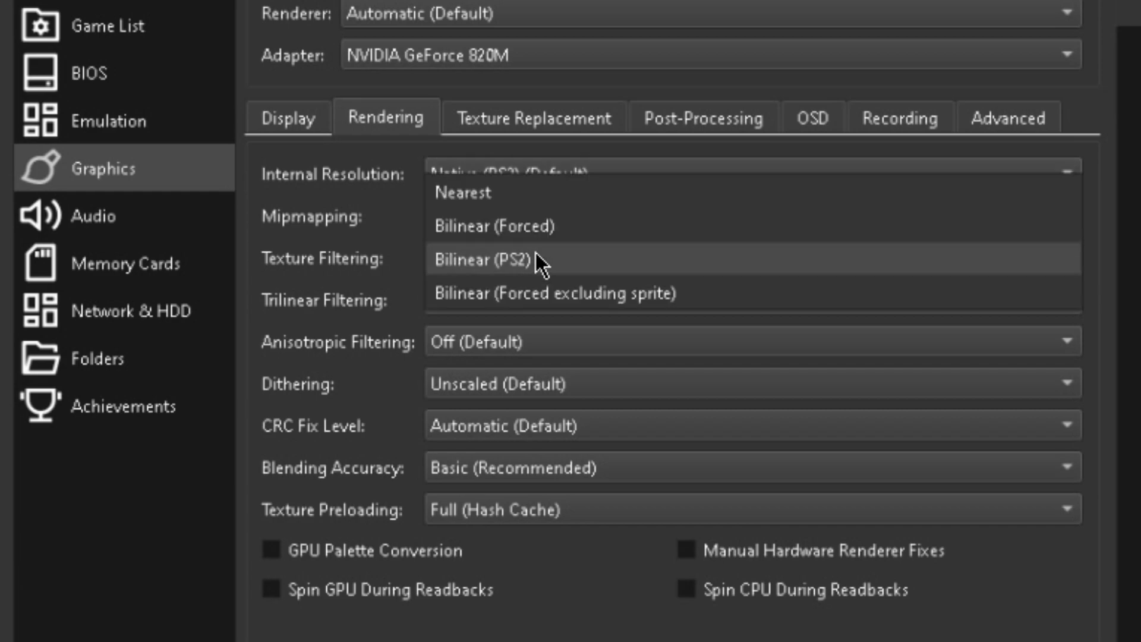
pyautogui.click(536, 253)
pyautogui.click(541, 223)
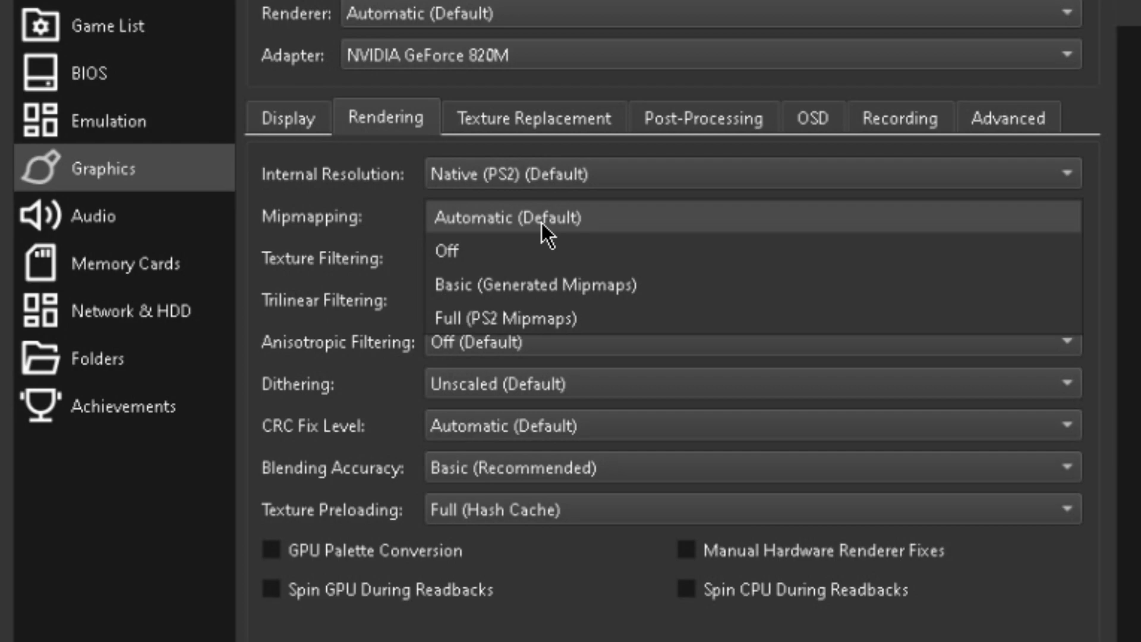
pyautogui.click(541, 223)
pyautogui.click(538, 300)
pyautogui.click(539, 300)
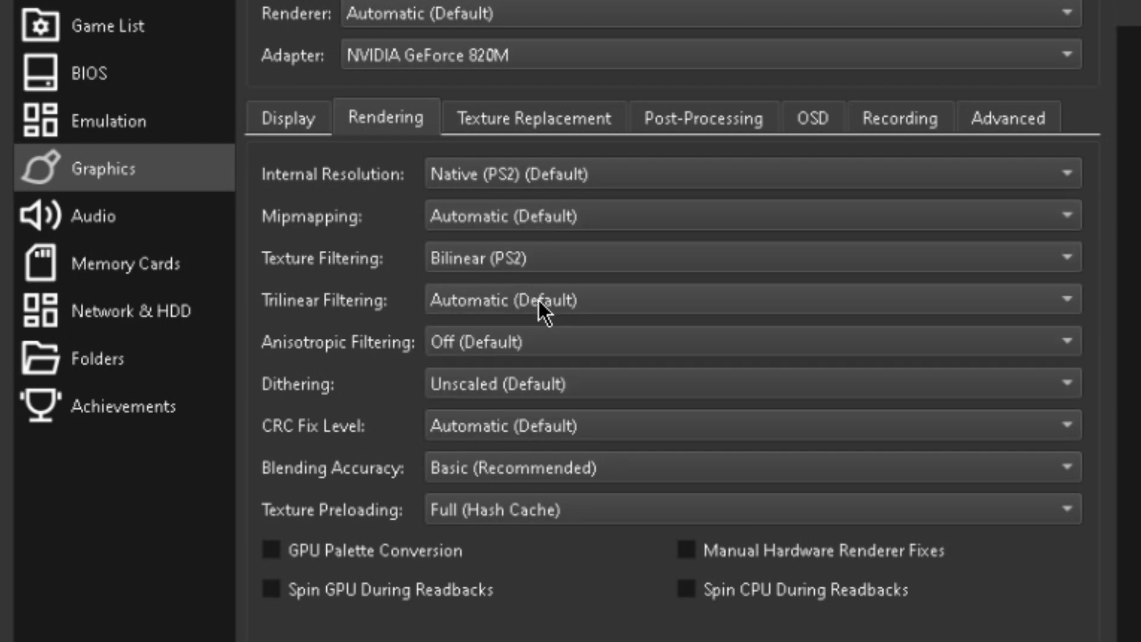
pyautogui.click(539, 340)
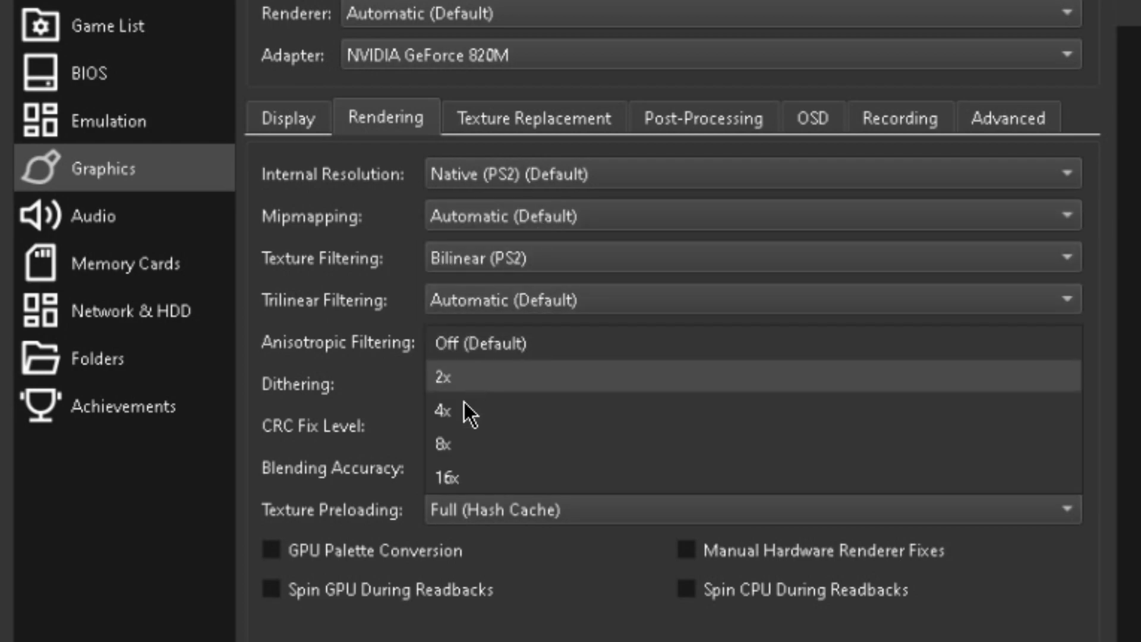
pyautogui.click(527, 343)
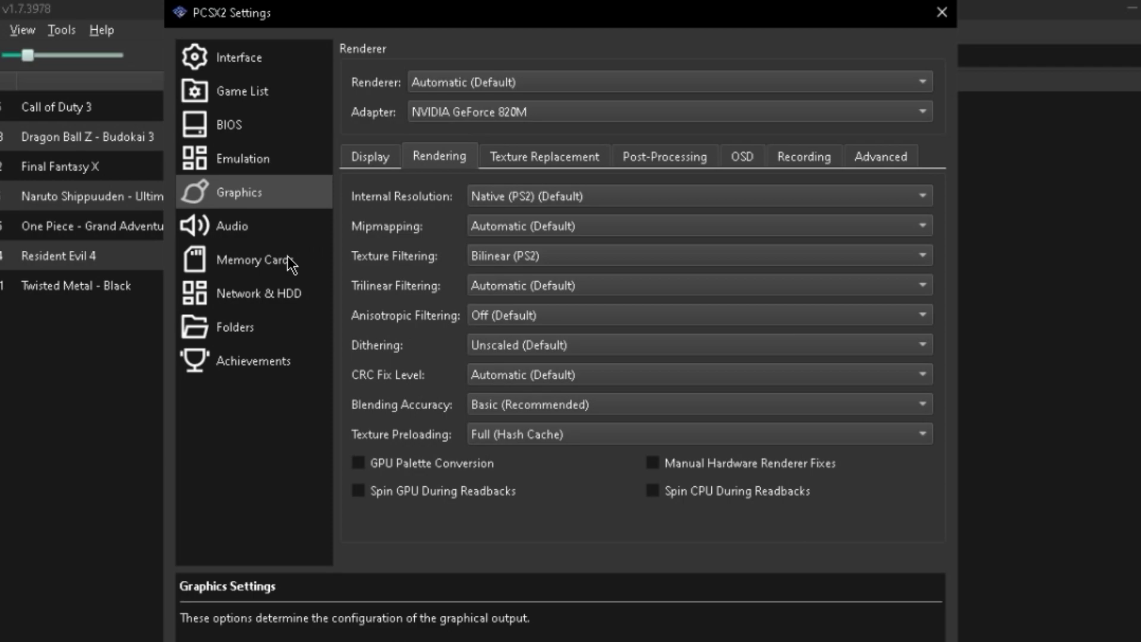
# Step: Create a 32 MB memory card named BlackEnma1 in the memory card settings
pyautogui.click(288, 259)
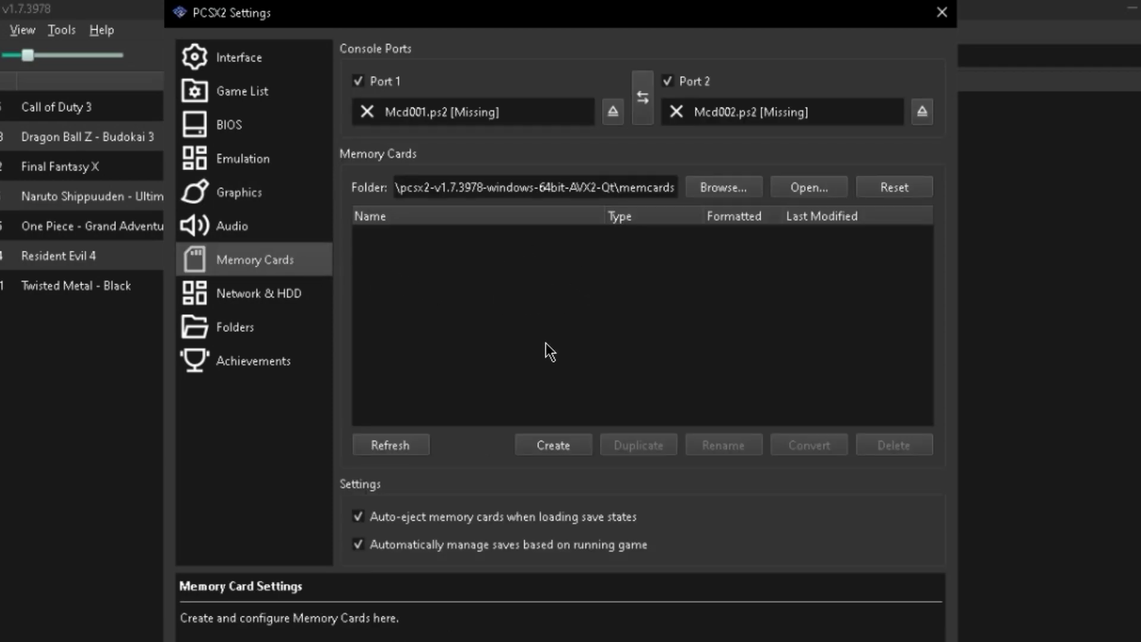
pyautogui.click(552, 444)
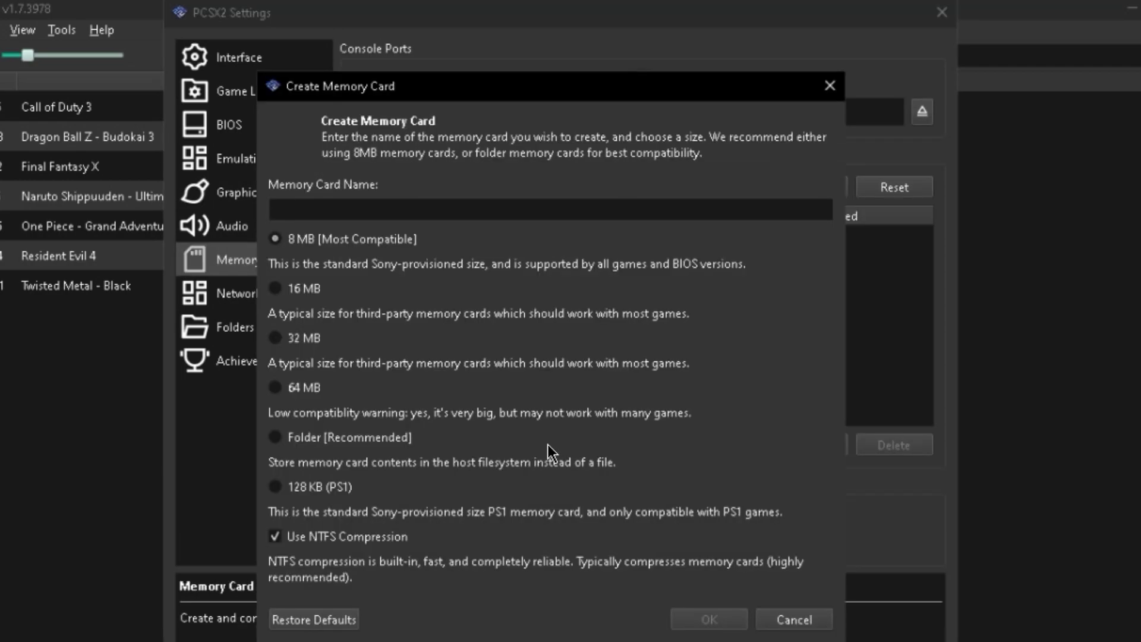
pyautogui.click(305, 338)
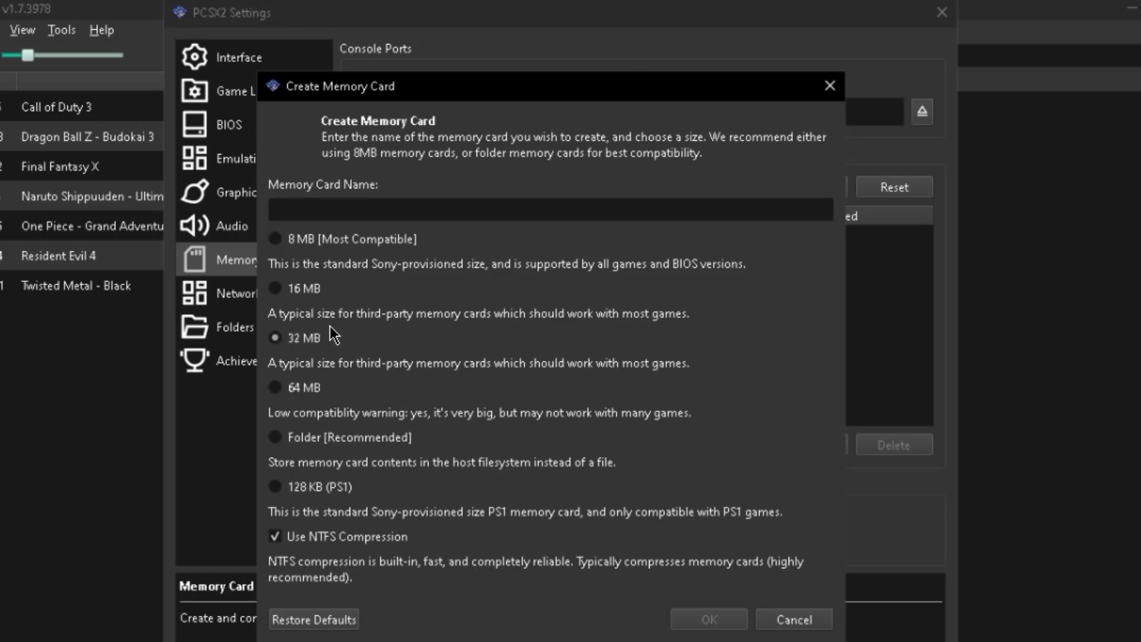
pyautogui.click(416, 204)
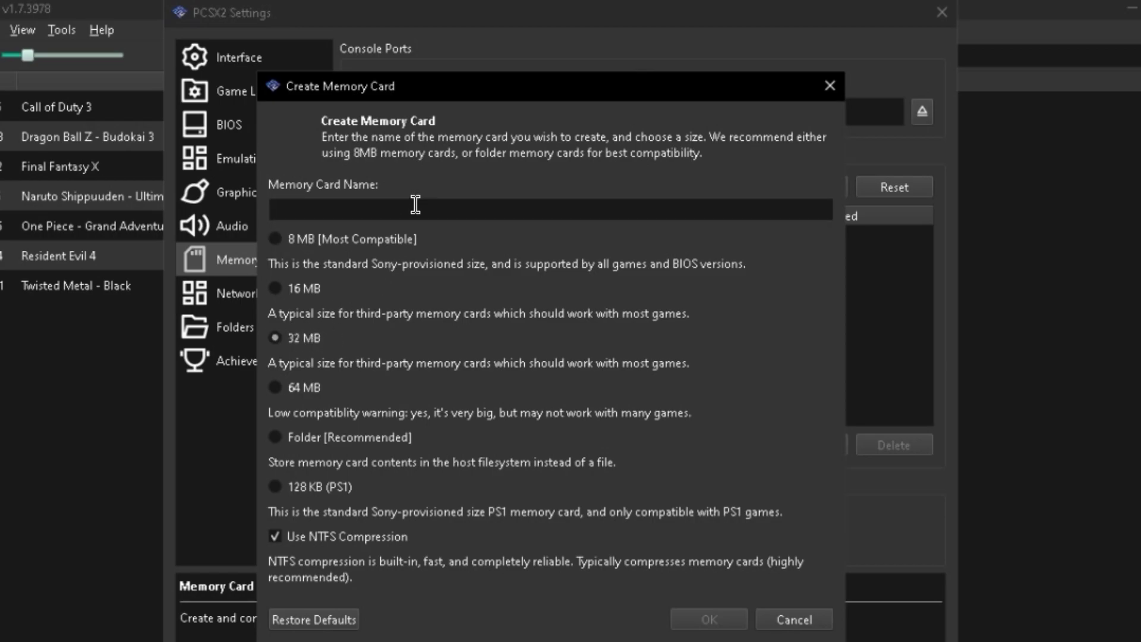
pyautogui.write('BlackEnma1')
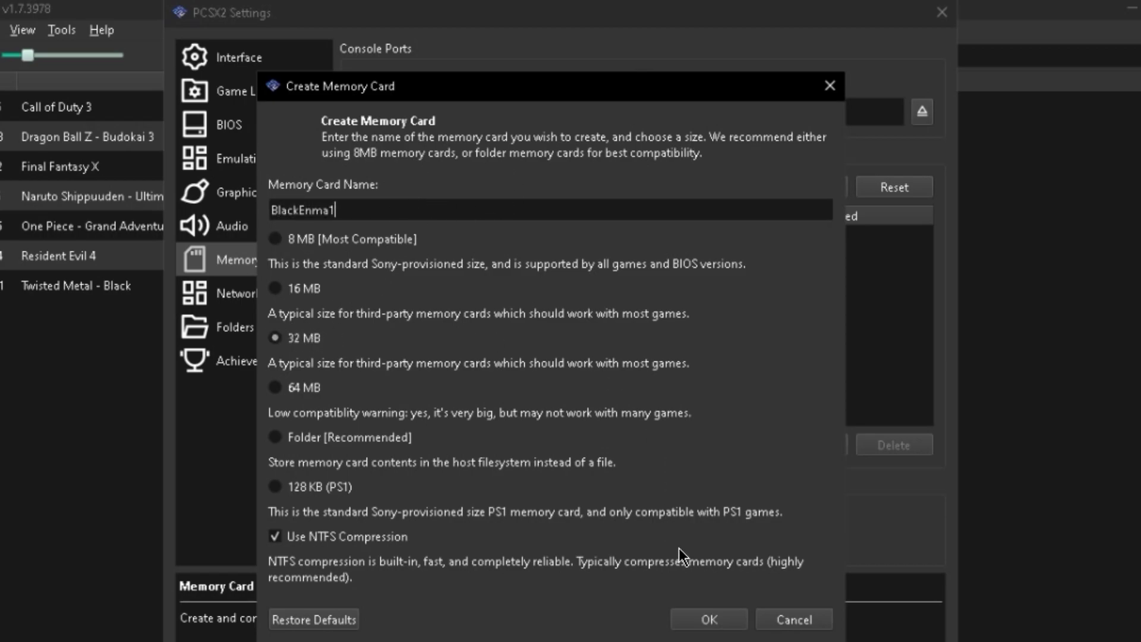
pyautogui.click(719, 612)
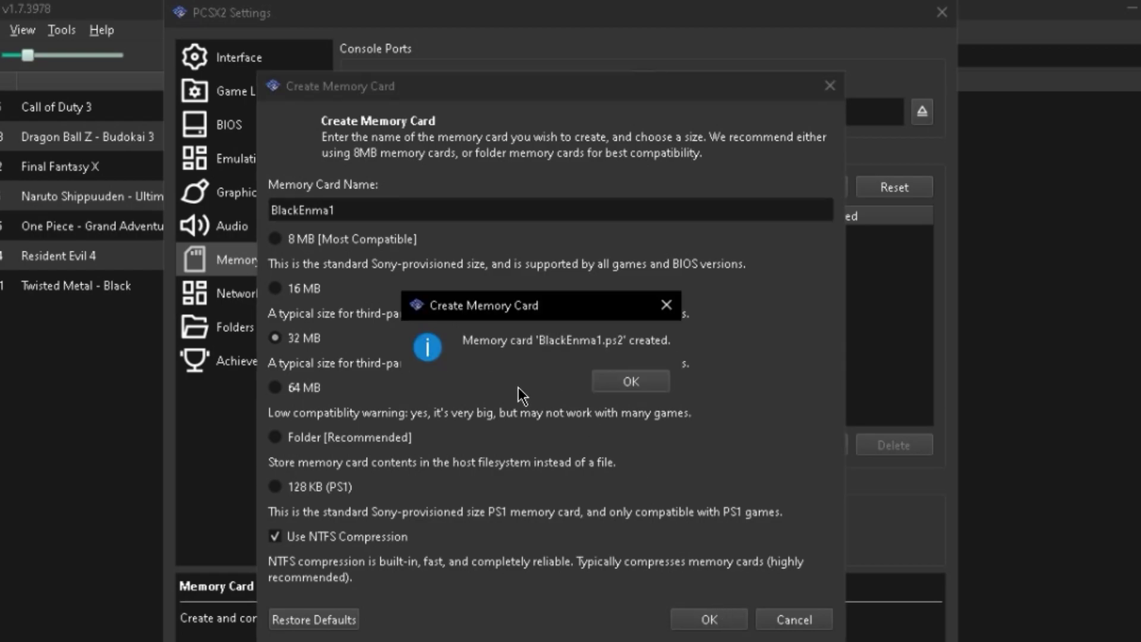
pyautogui.click(617, 383)
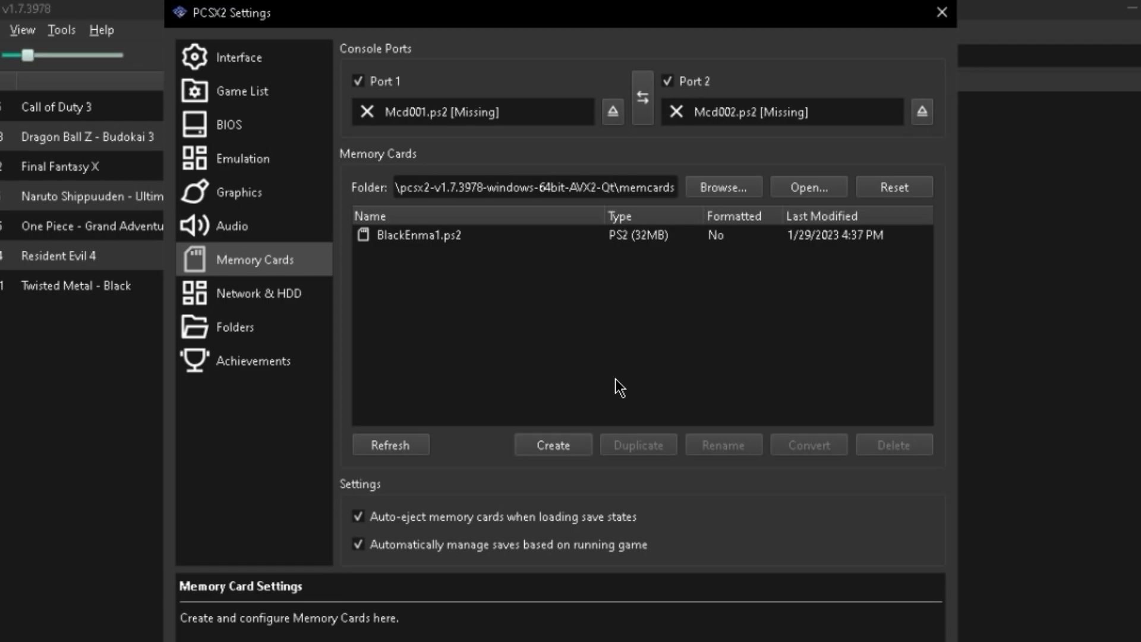
# Step: Assign the BlackEnma1.ps2 memory card to console Port 1
pyautogui.click(530, 235)
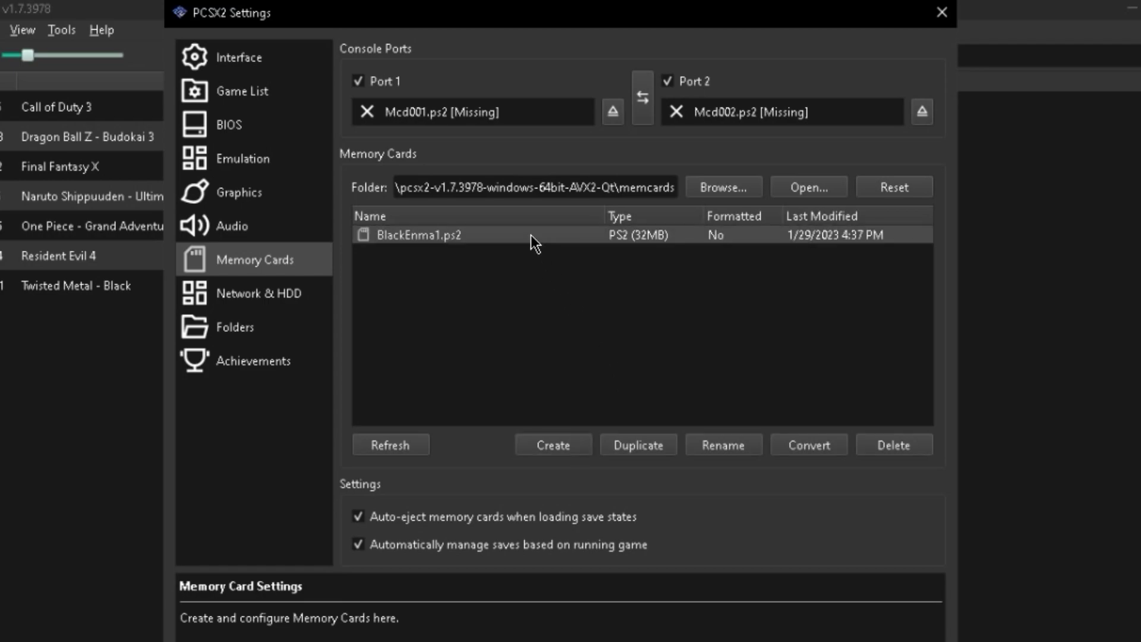
pyautogui.rightClick(531, 236)
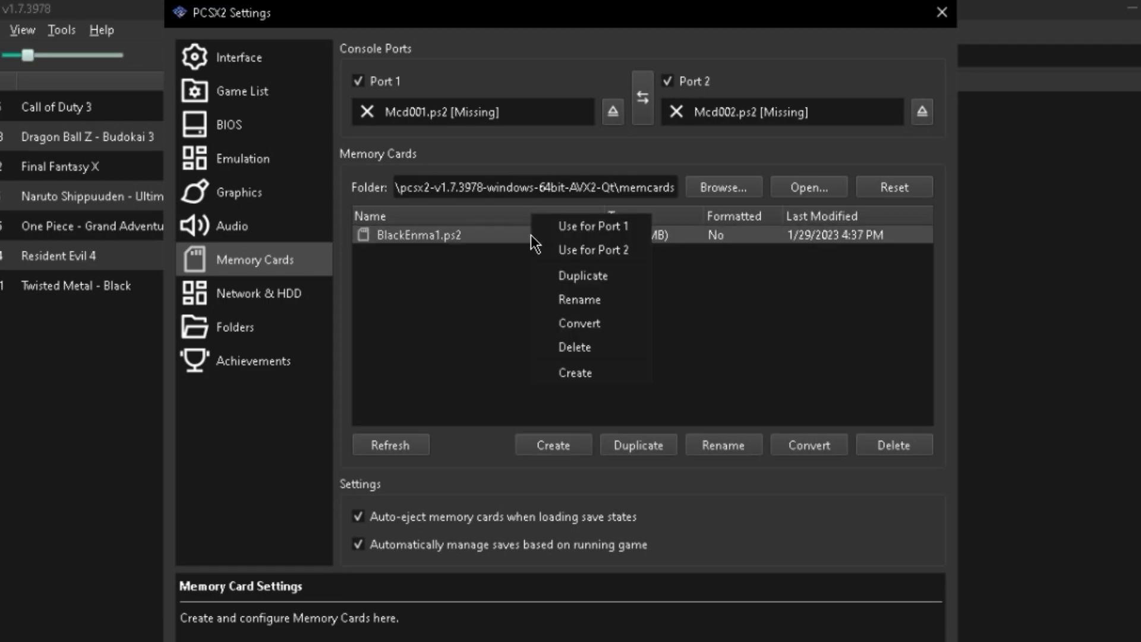
pyautogui.click(582, 224)
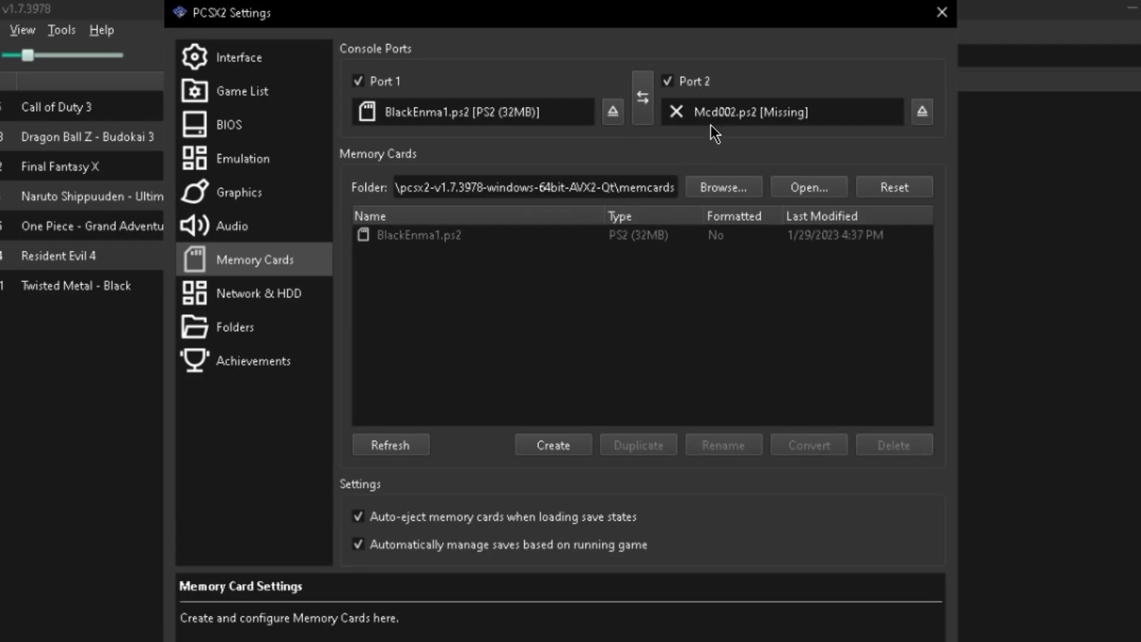
# Step: Create a second memory card named brother1 with the 8 MB [Most Compatible] size
pyautogui.click(580, 446)
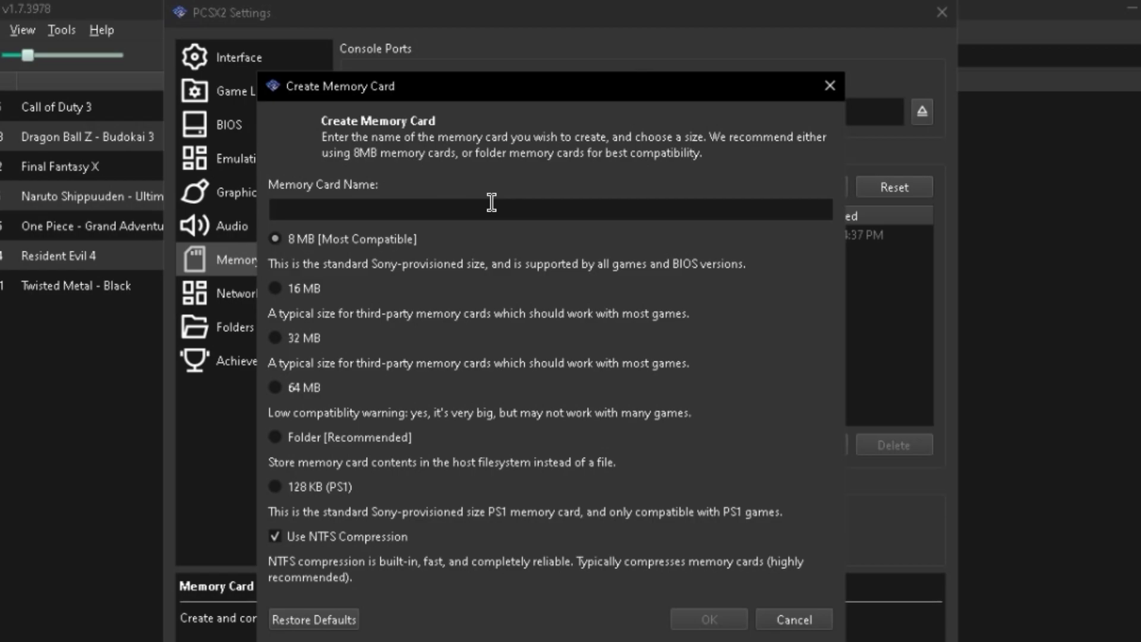
pyautogui.write('brother1')
pyautogui.click(708, 621)
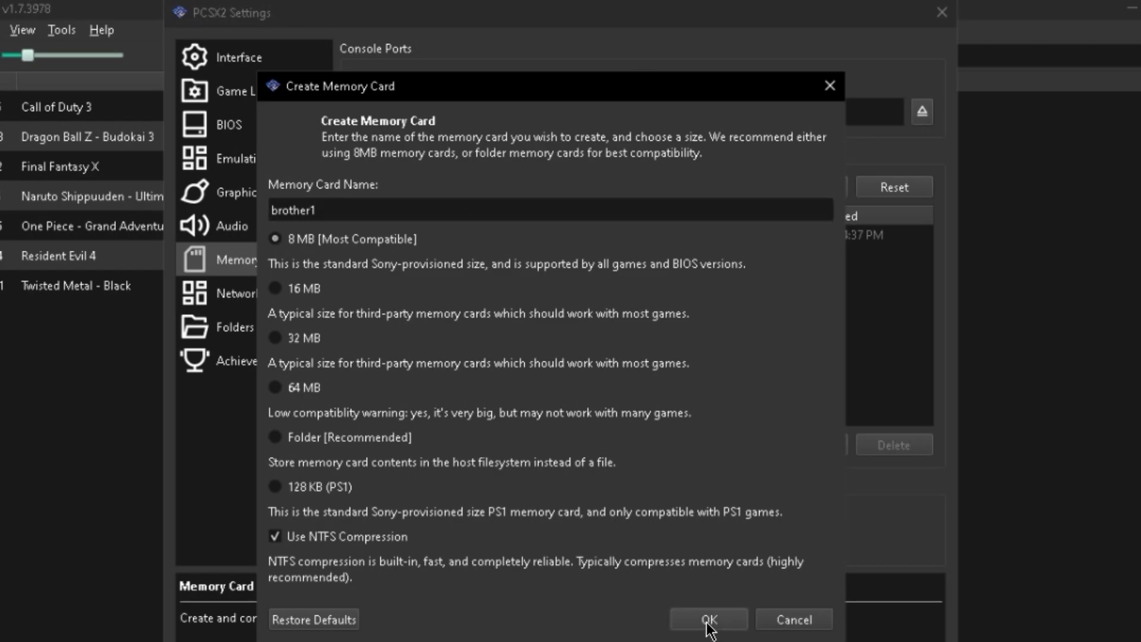
pyautogui.click(621, 382)
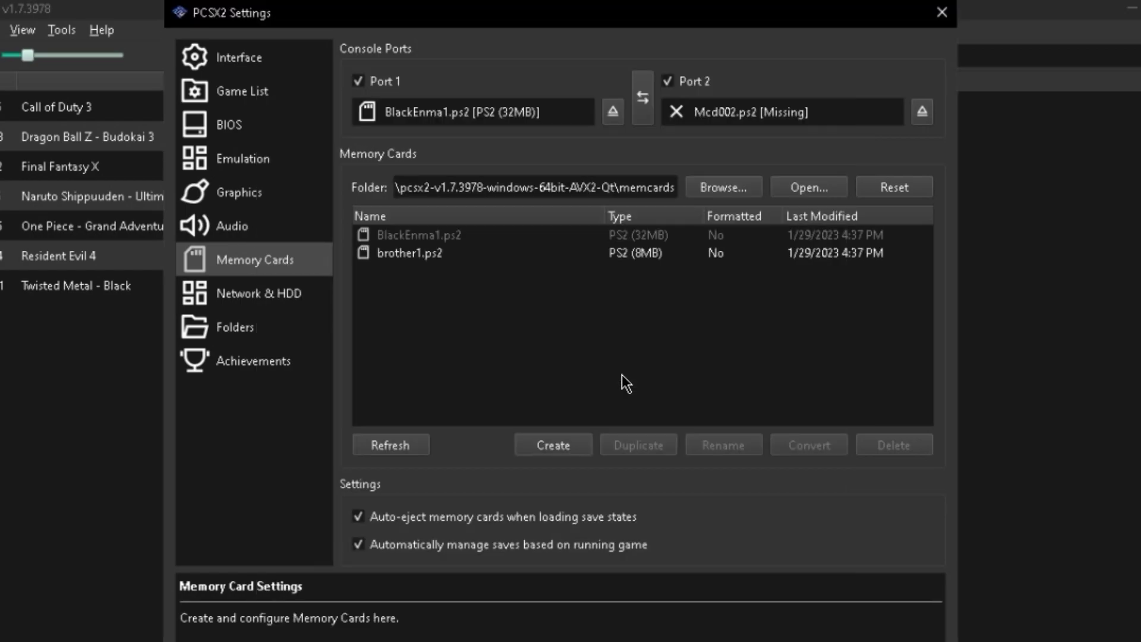
# Step: Assign the brother1.ps2 memory card to console Port 2
pyautogui.click(554, 256)
pyautogui.rightClick(558, 267)
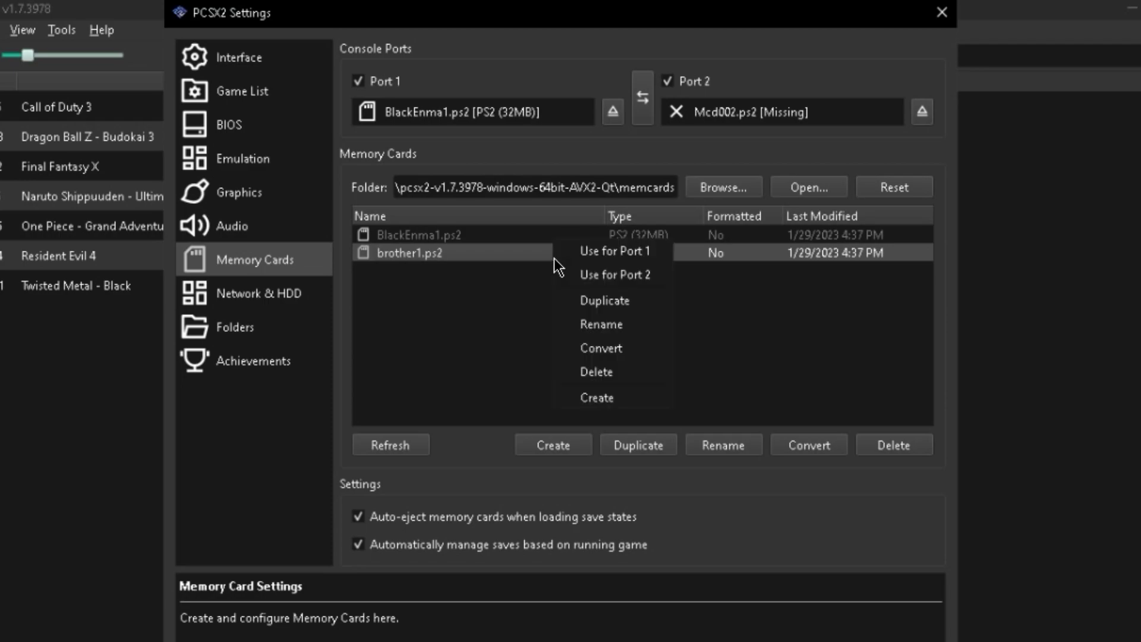
pyautogui.click(576, 277)
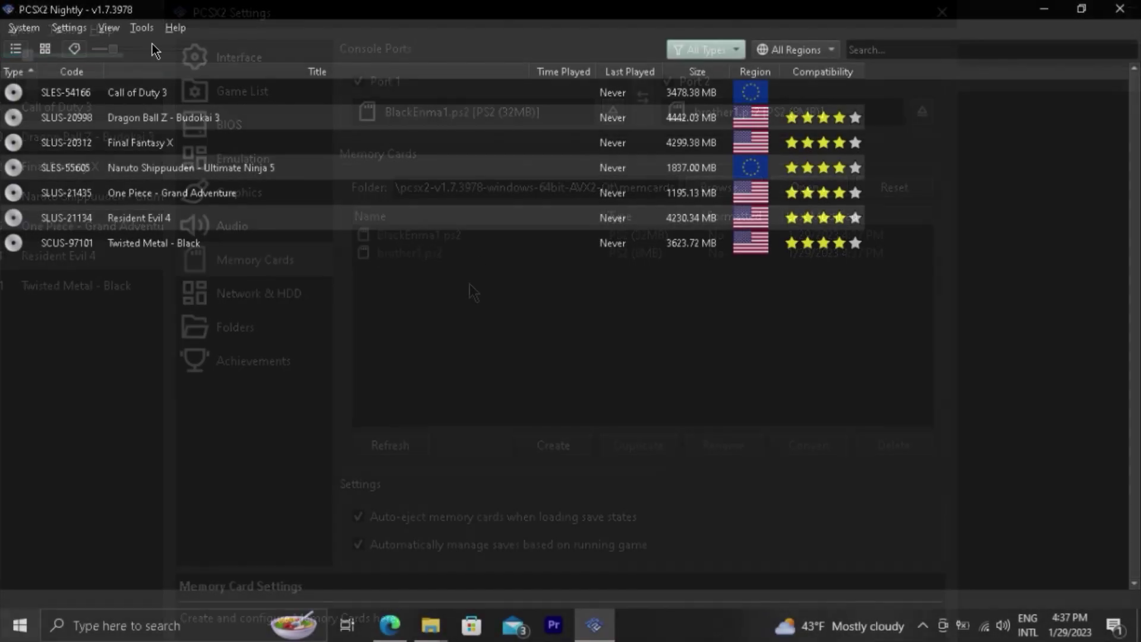
# Step: In the controller settings, automatically map Controller Port 1 to the SDL-0 (G-Shark GS-GP702) gamepad, then close the settings
pyautogui.click(81, 27)
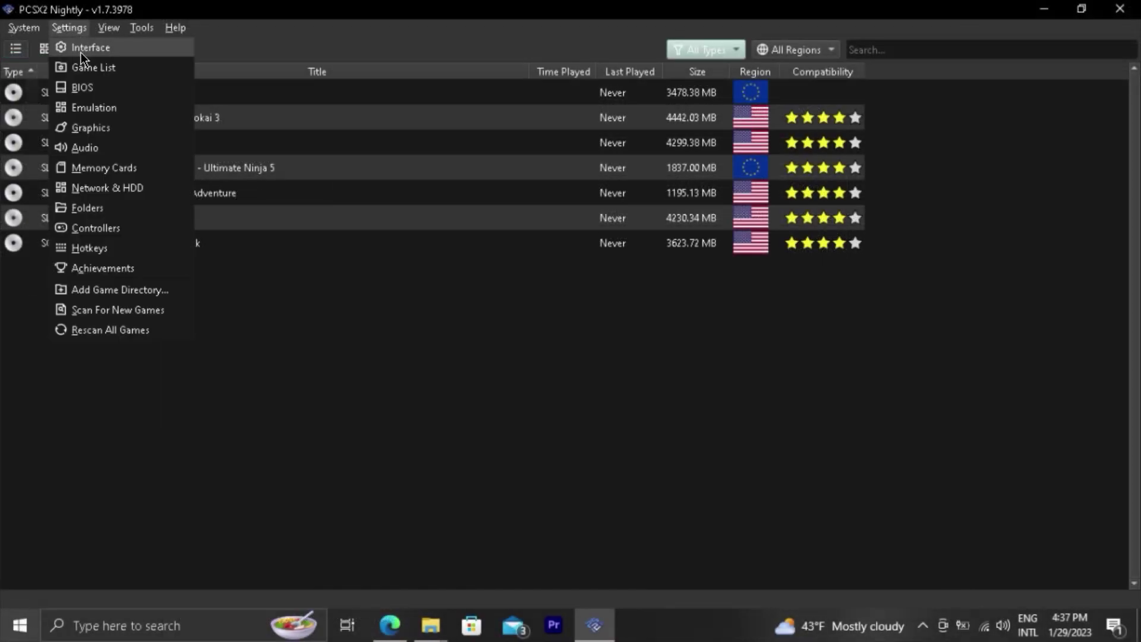
pyautogui.click(99, 230)
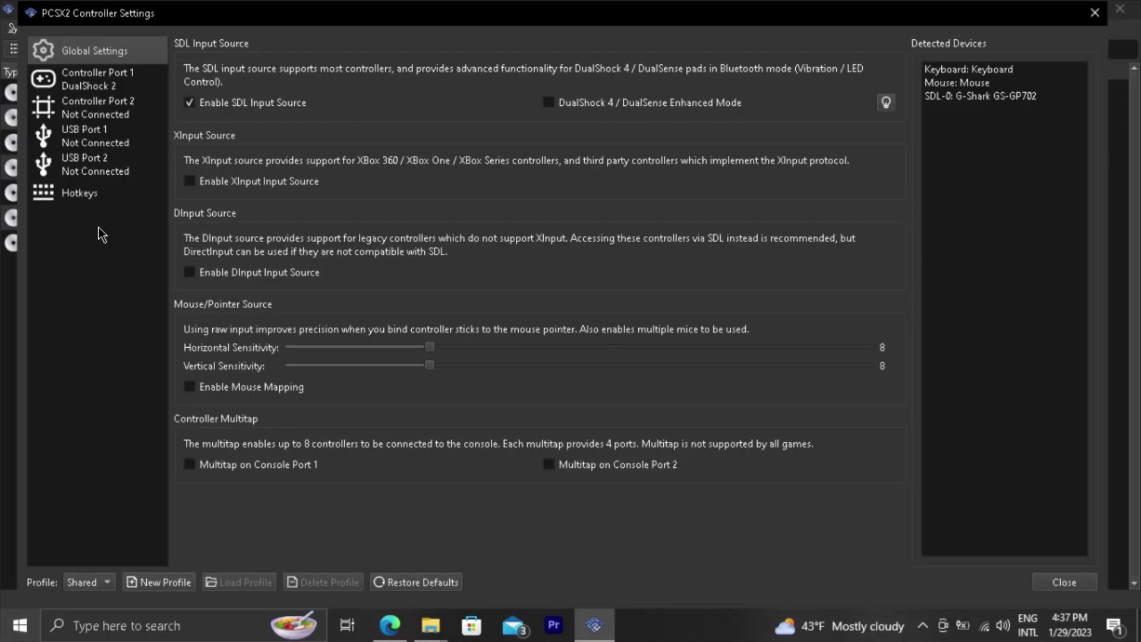
pyautogui.click(79, 76)
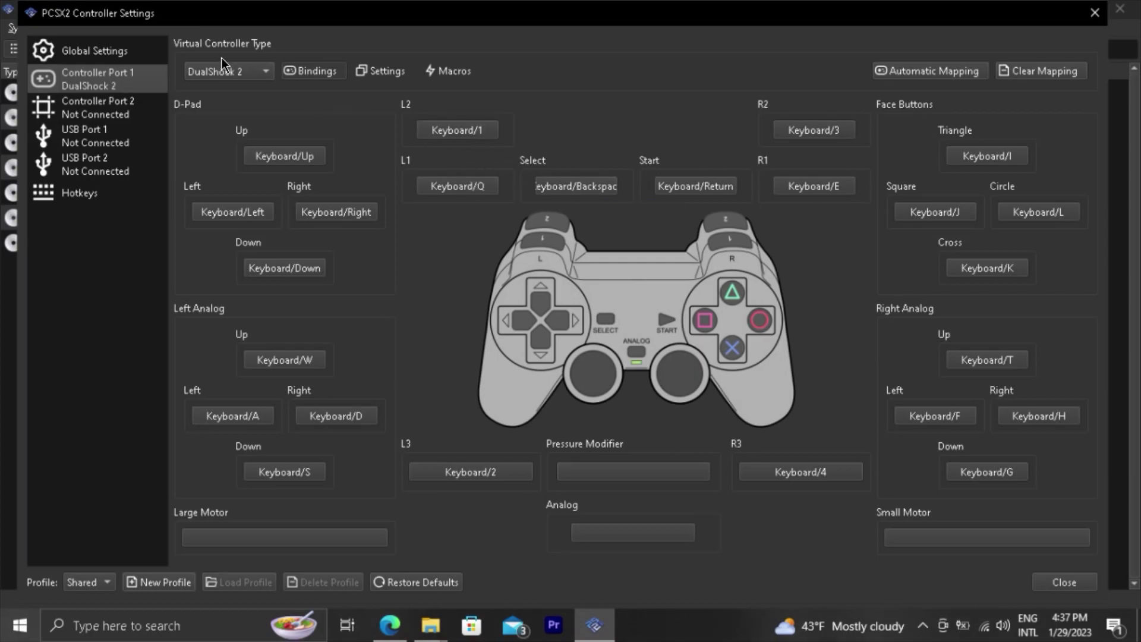
pyautogui.click(897, 73)
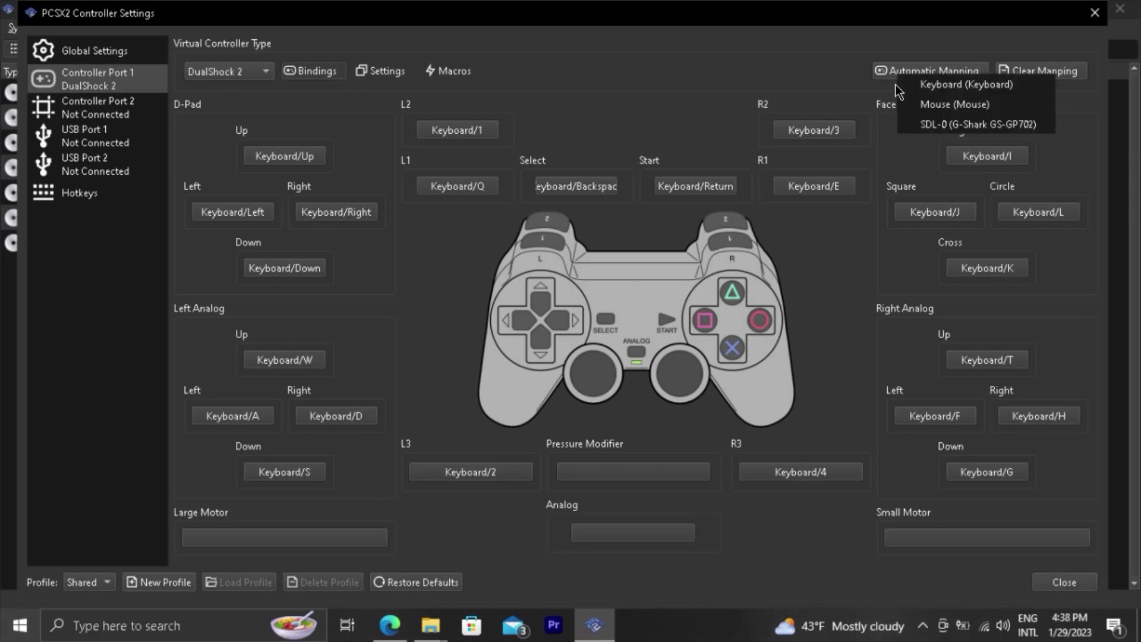
pyautogui.click(979, 125)
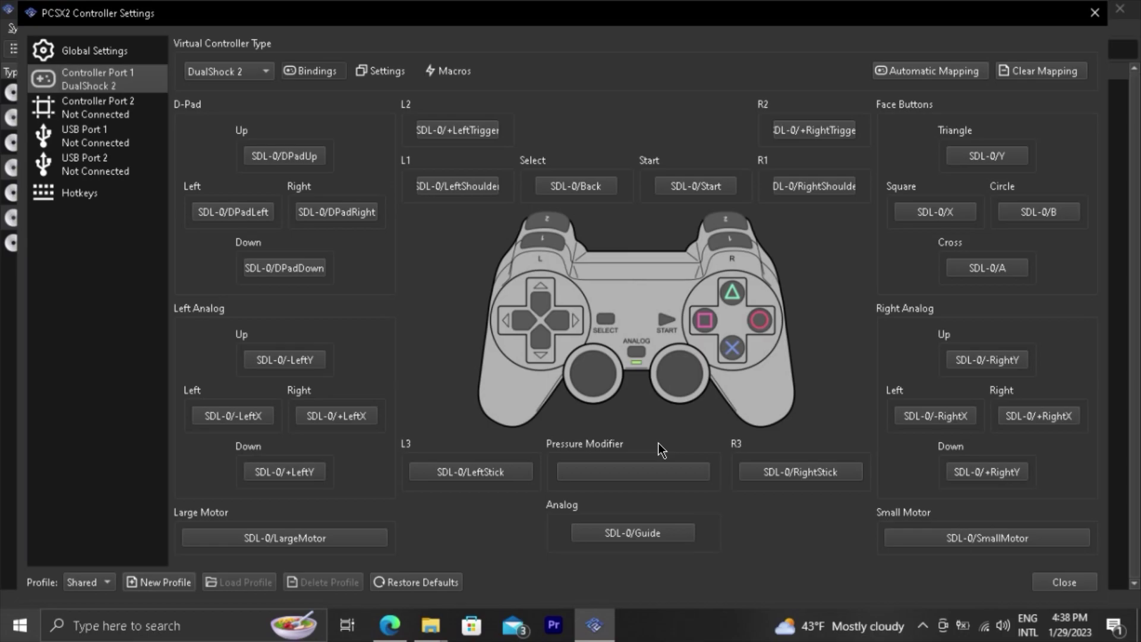
pyautogui.click(980, 156)
pyautogui.press('Escape')
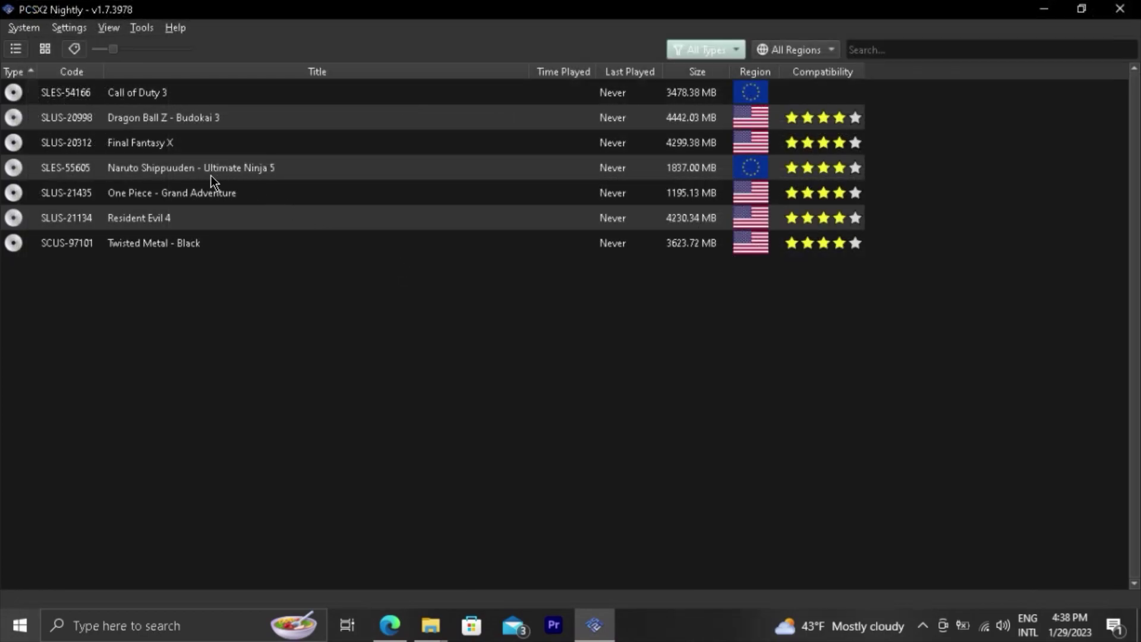
# Step: On the PCSX2 website in the browser, search the compatibility list for Ultimate Ninja 5 and check its status and latest testing
pyautogui.click(242, 173)
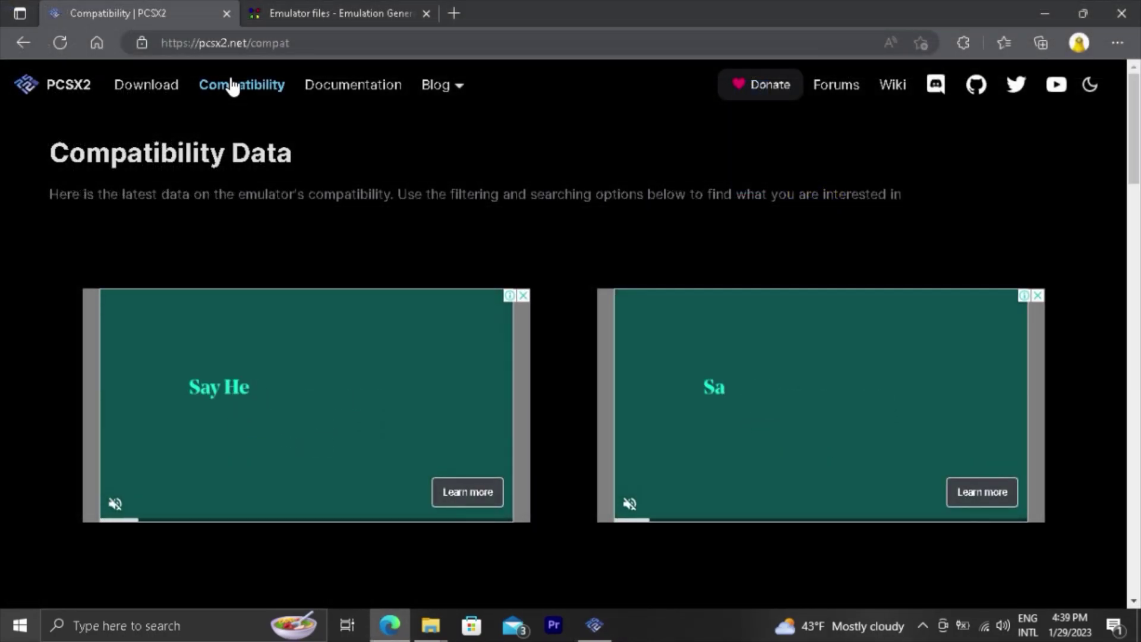
pyautogui.scroll(-10, 234, 178)
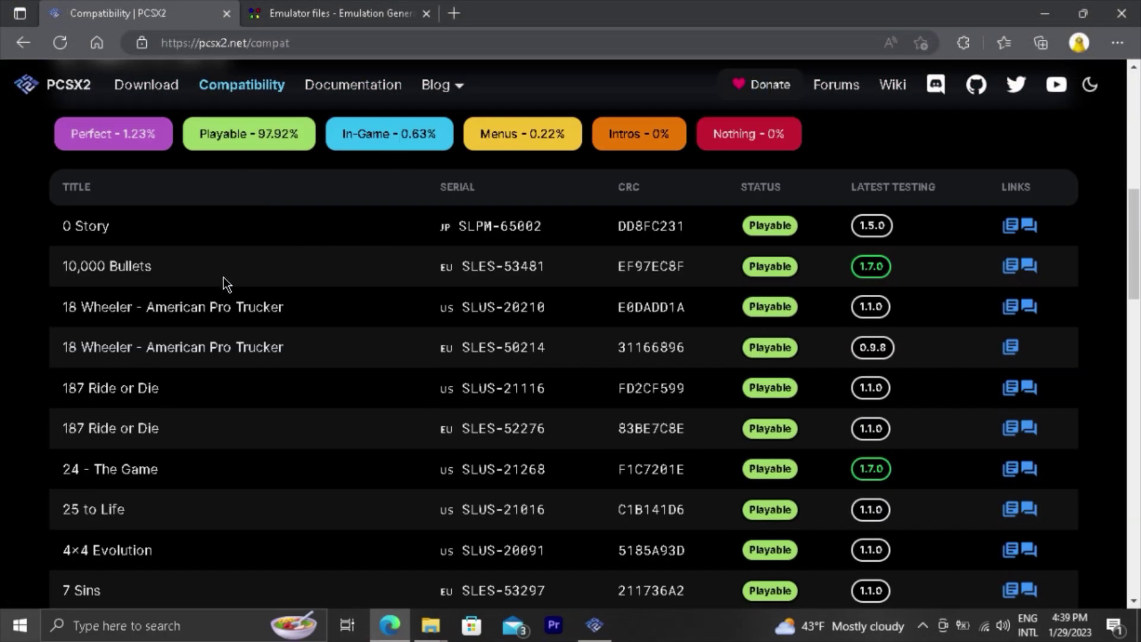
pyautogui.click(130, 144)
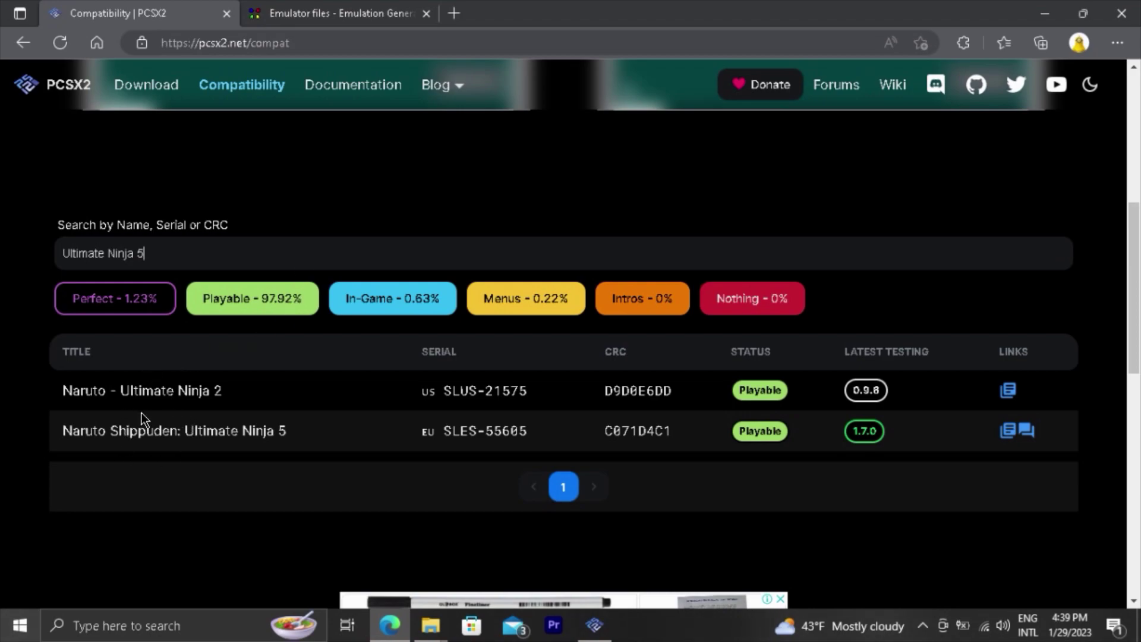
pyautogui.moveTo(870, 437)
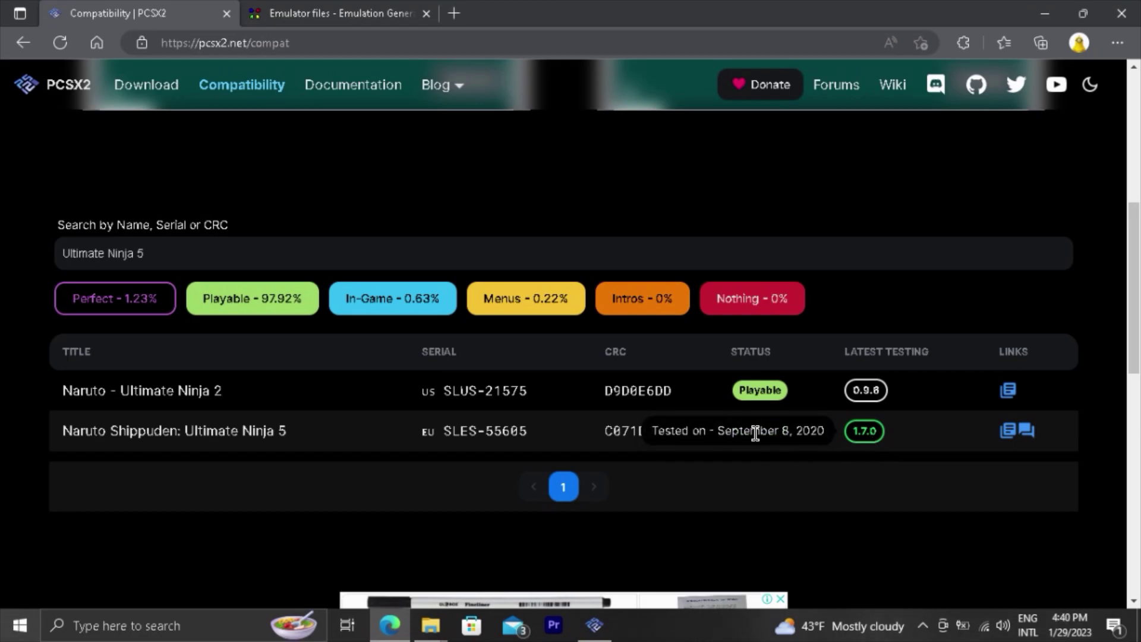
# Step: Switch back to PCSX2, start Naruto Shippuuden - Ultimate Ninja 5 and change the running game to the Software renderer
pyautogui.hotkey('alt', 'Tab')
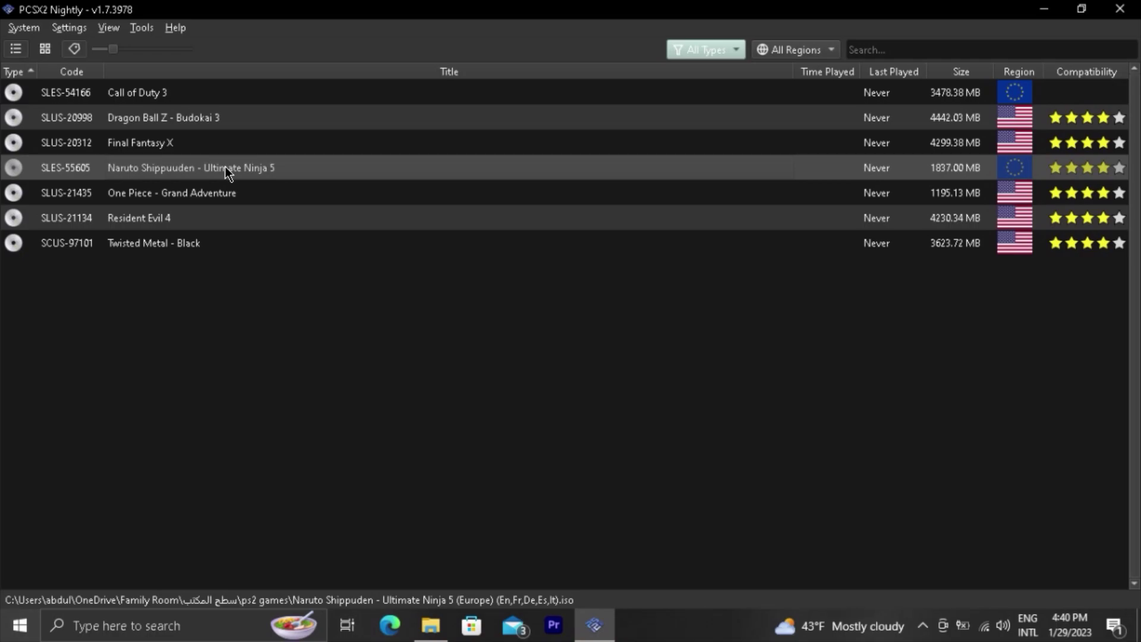
pyautogui.press('super+d')
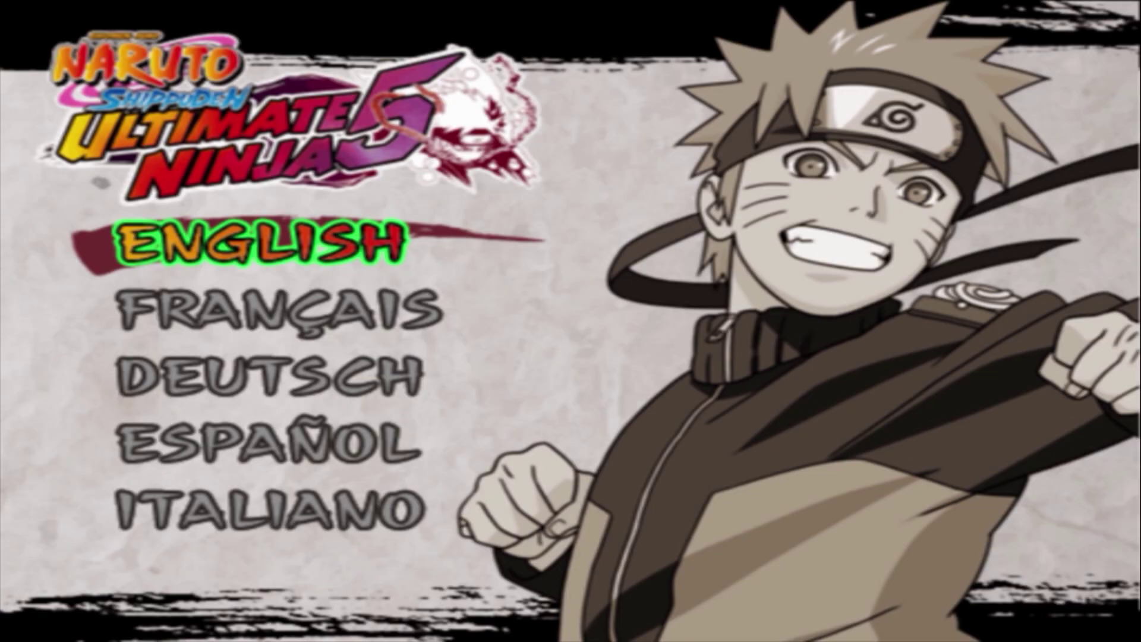
pyautogui.press('F9')
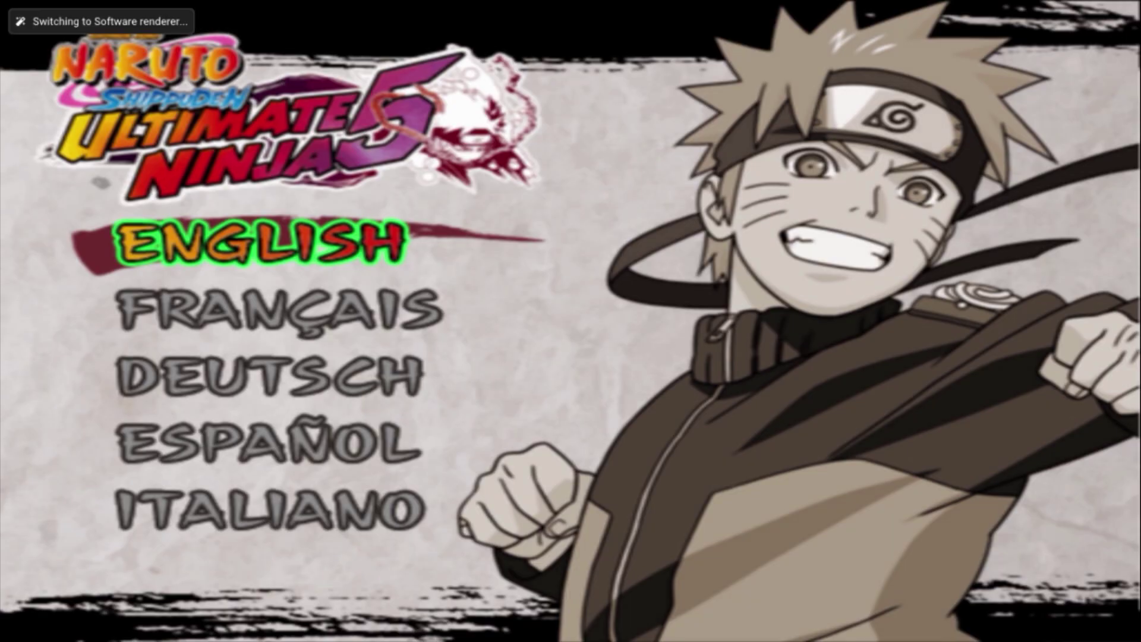
pyautogui.press('Return')
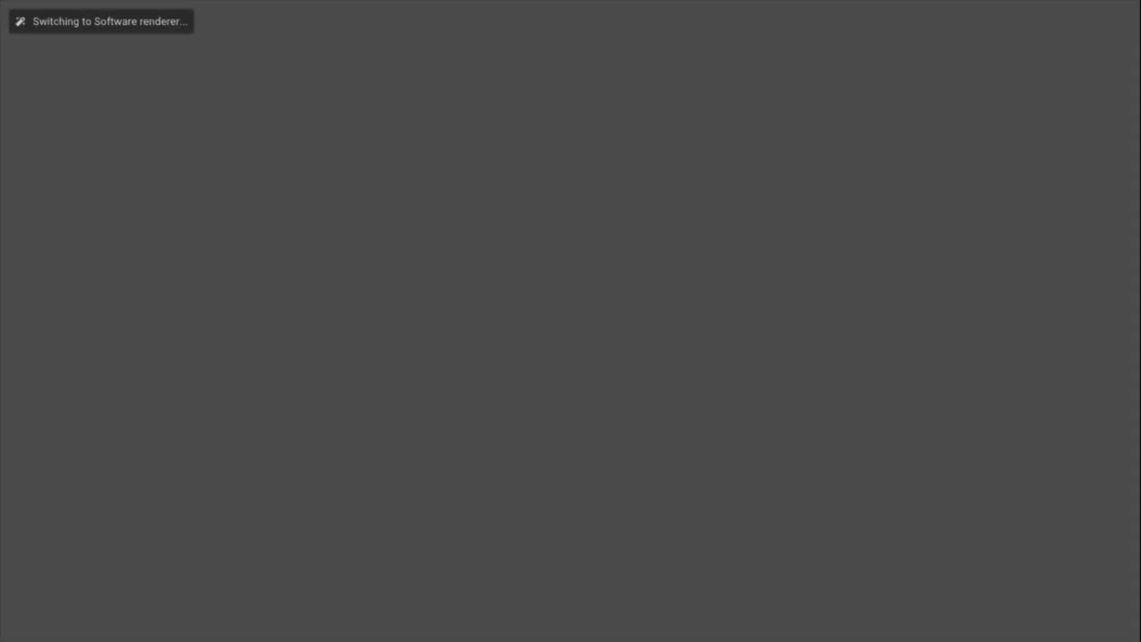